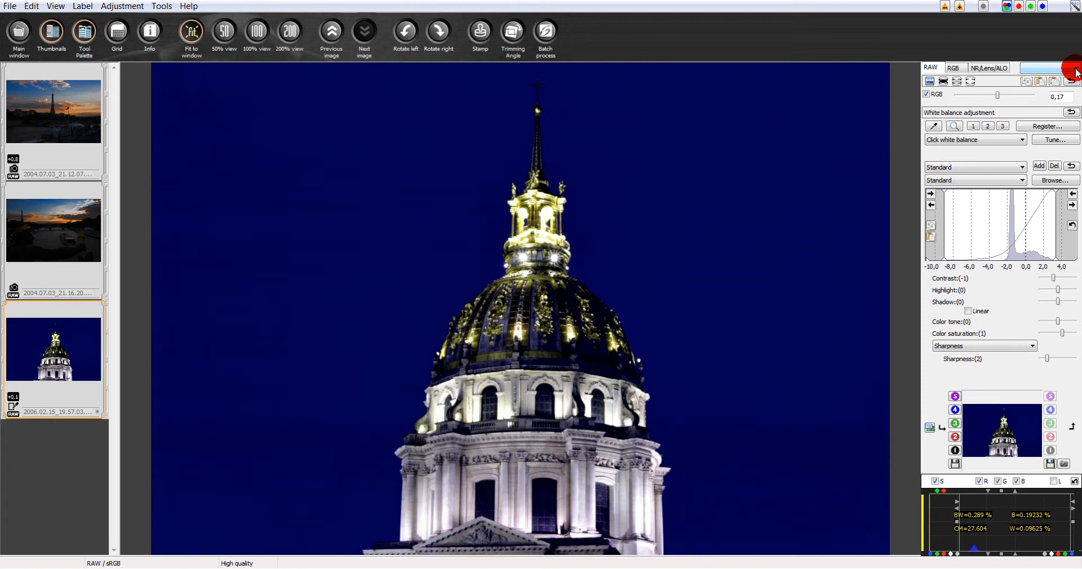
pyautogui.click(1075, 70)
pyautogui.click(1073, 71)
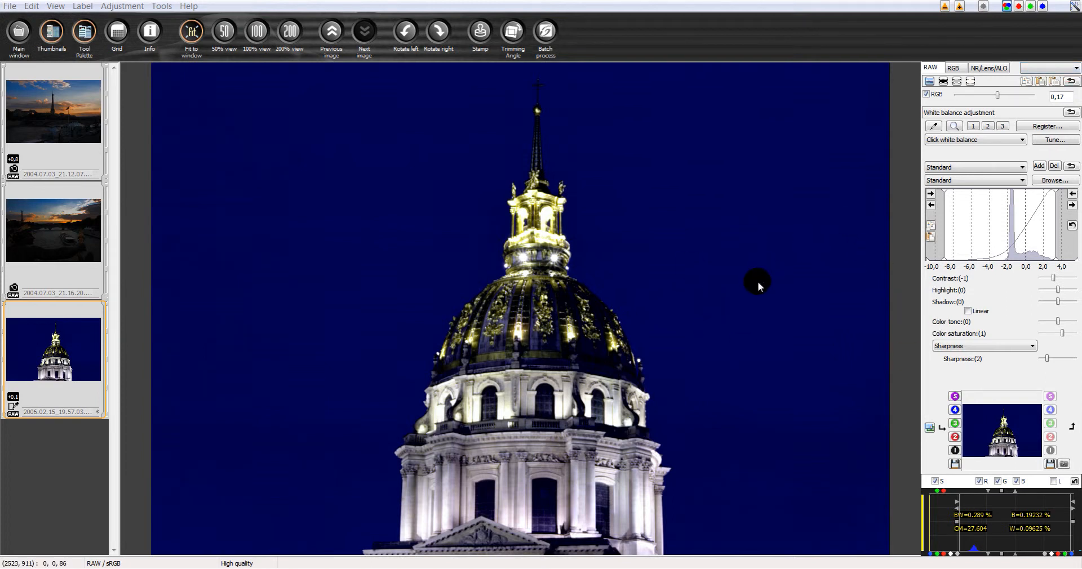
pyautogui.click(960, 347)
pyautogui.moveTo(886, 230)
pyautogui.mouseDown()
pyautogui.moveTo(936, 273)
pyautogui.moveTo(908, 269)
pyautogui.moveTo(915, 341)
pyautogui.moveTo(903, 297)
pyautogui.moveTo(912, 212)
pyautogui.moveTo(1055, 88)
pyautogui.moveTo(1043, 65)
pyautogui.moveTo(1077, 71)
pyautogui.mouseUp()
pyautogui.click(1076, 69)
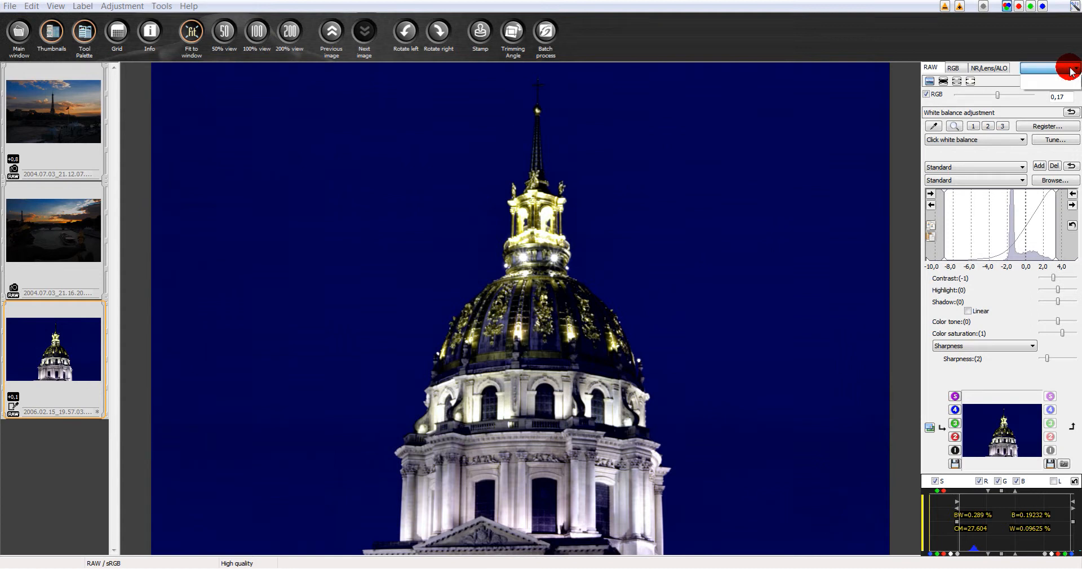
pyautogui.click(1070, 70)
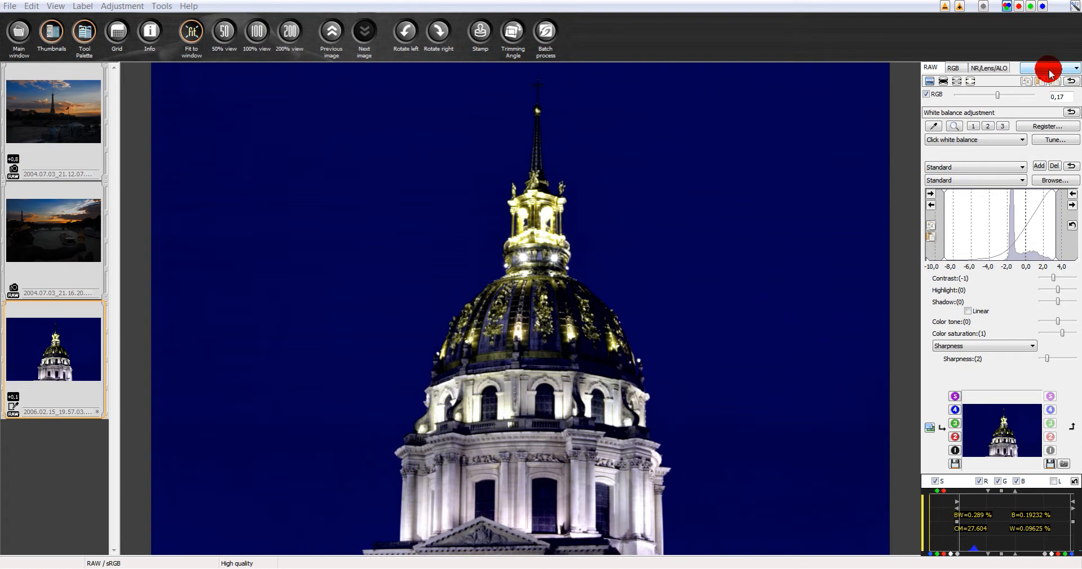
# Create a recipe named "Blue Night" from the current adjustments of the illuminated dome photo.
pyautogui.click(1049, 70)
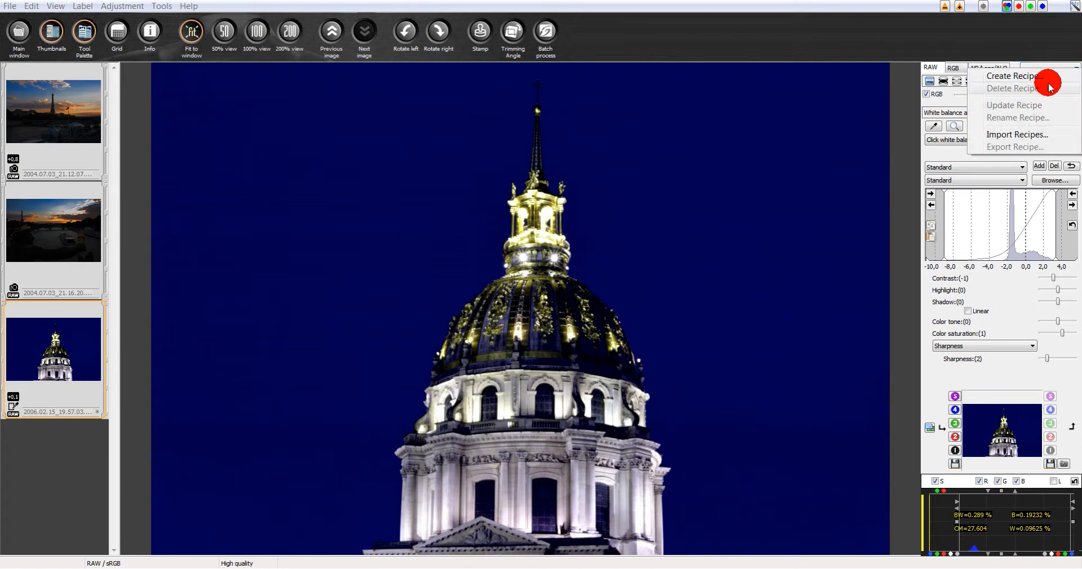
pyautogui.click(1012, 79)
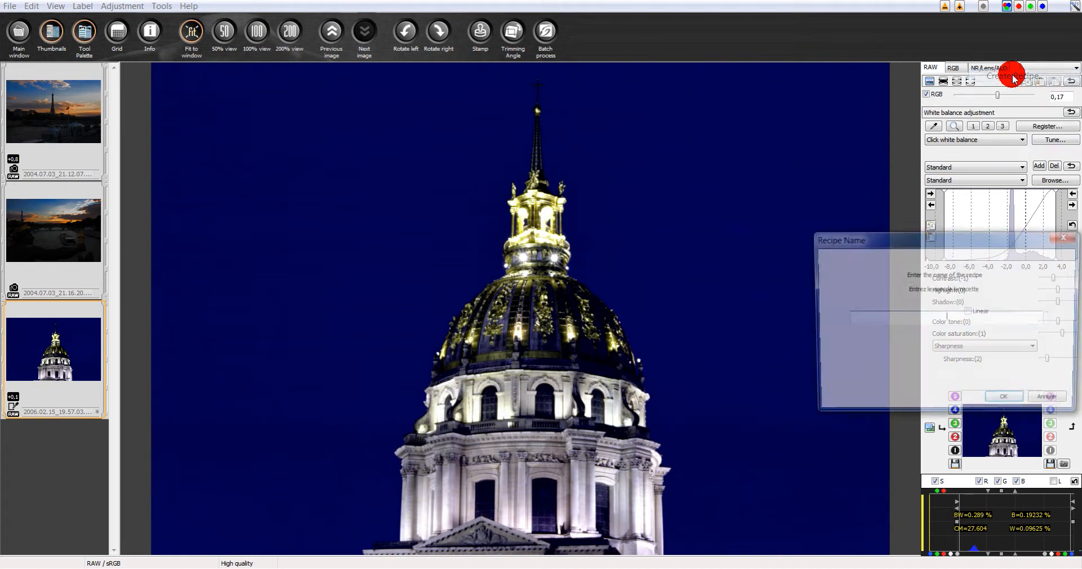
pyautogui.moveTo(990, 249); pyautogui.dragTo(896, 245)
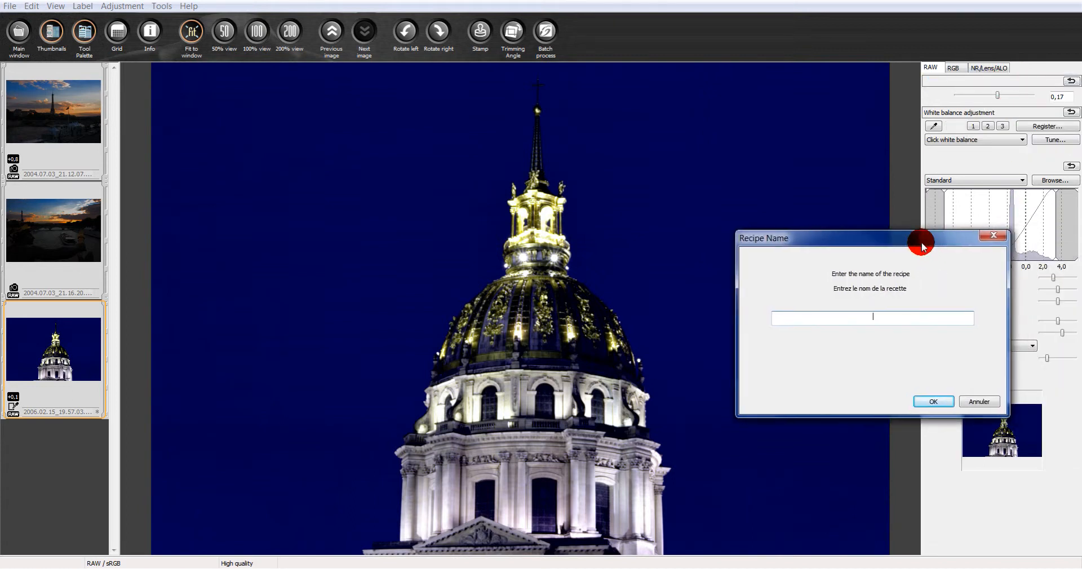
pyautogui.click(930, 315)
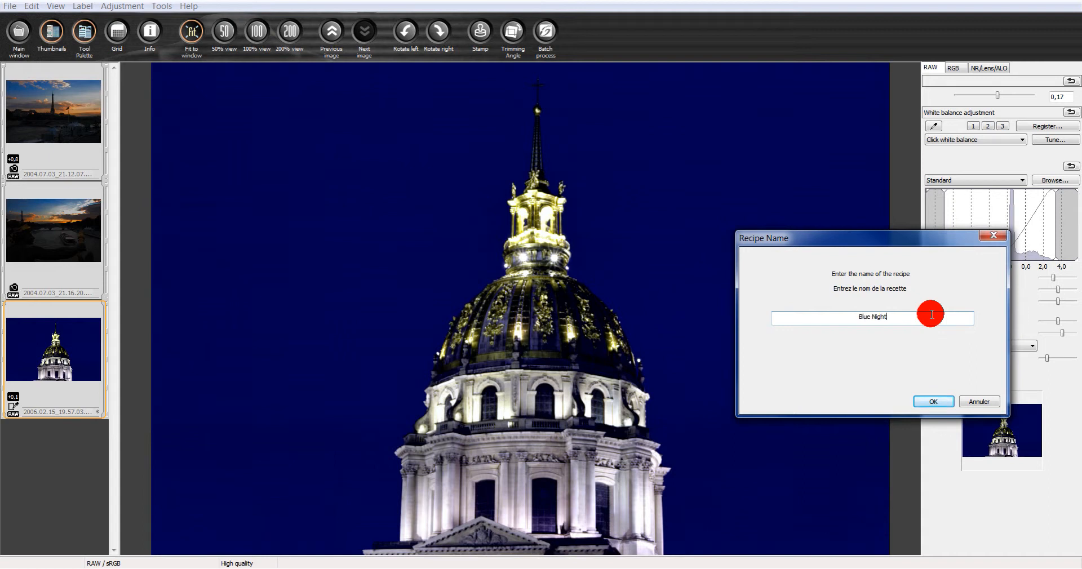
pyautogui.press('Return')
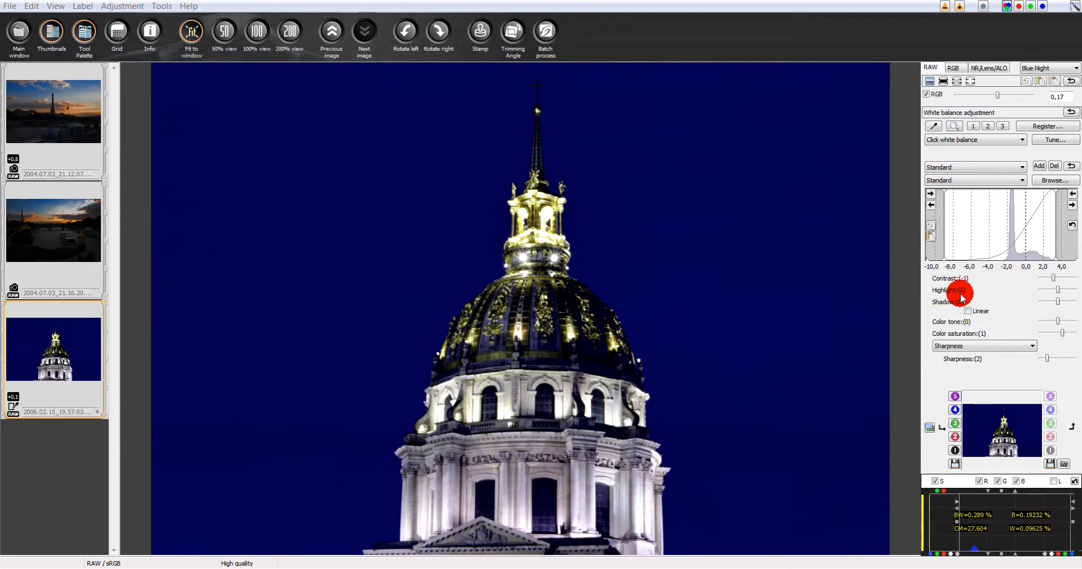
pyautogui.click(1075, 68)
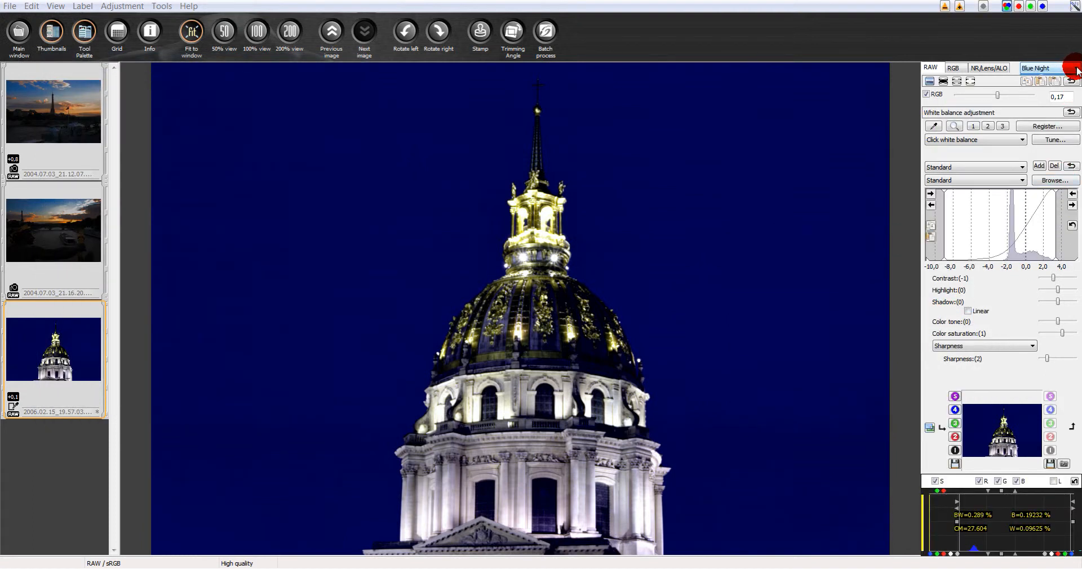
pyautogui.click(1076, 69)
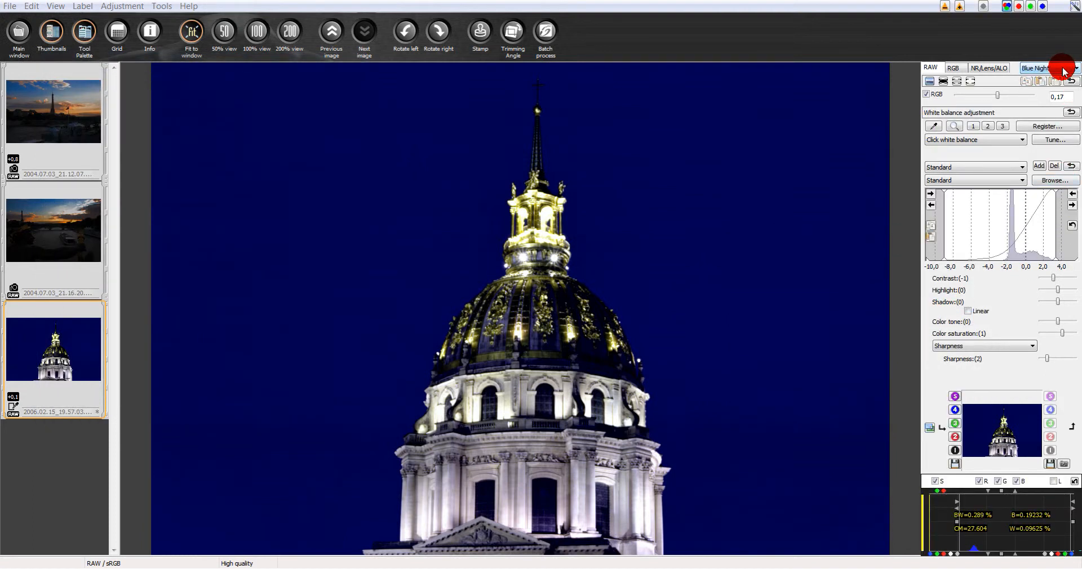
# Change the dome photo's picture style from Standard to Monochrome.
pyautogui.click(1022, 168)
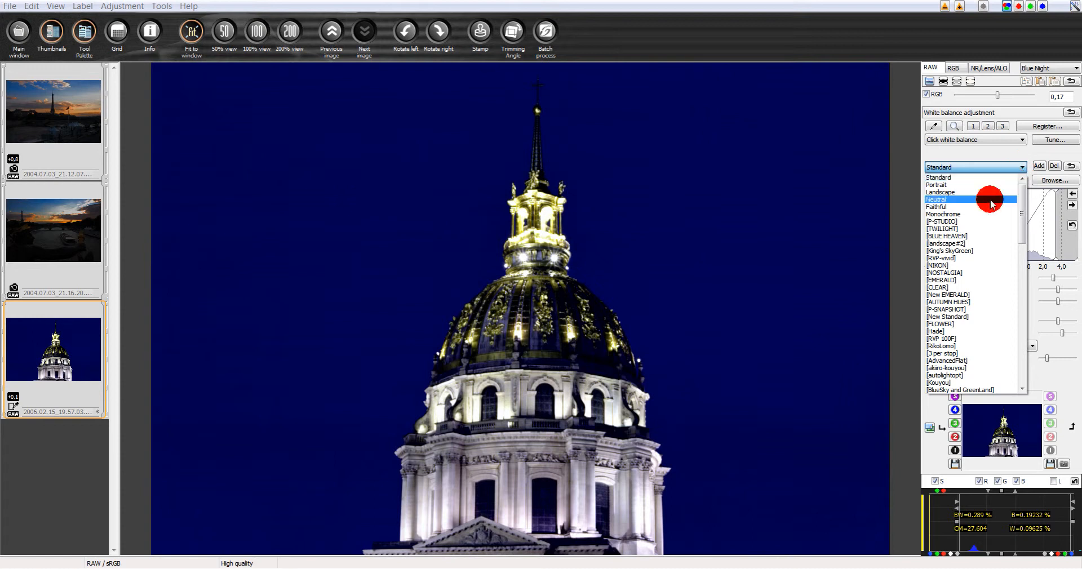
pyautogui.click(968, 214)
pyautogui.click(864, 178)
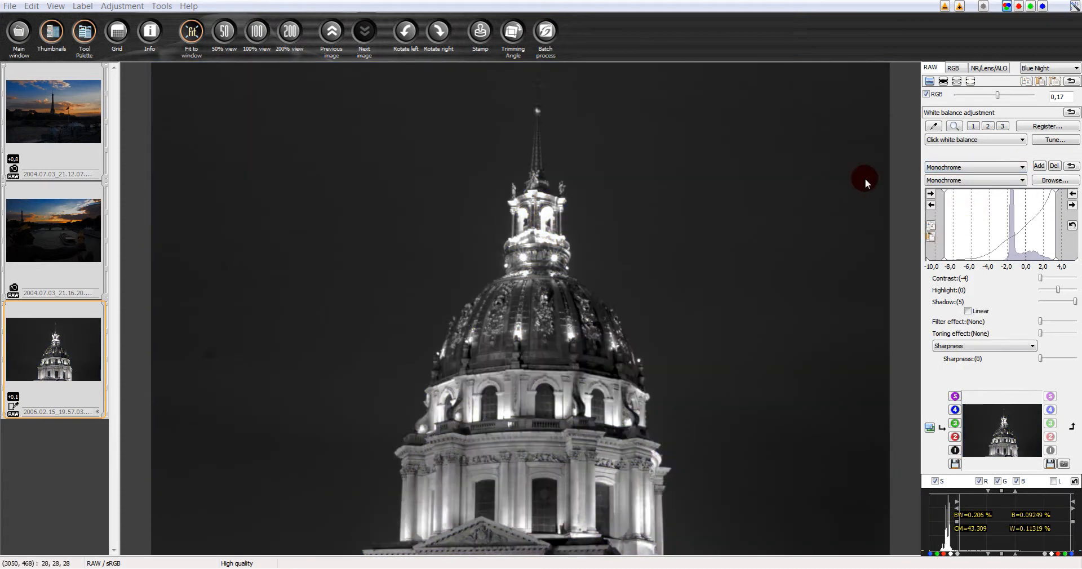
# Save the monochrome adjustments as a new recipe named "Black and White".
pyautogui.click(1053, 69)
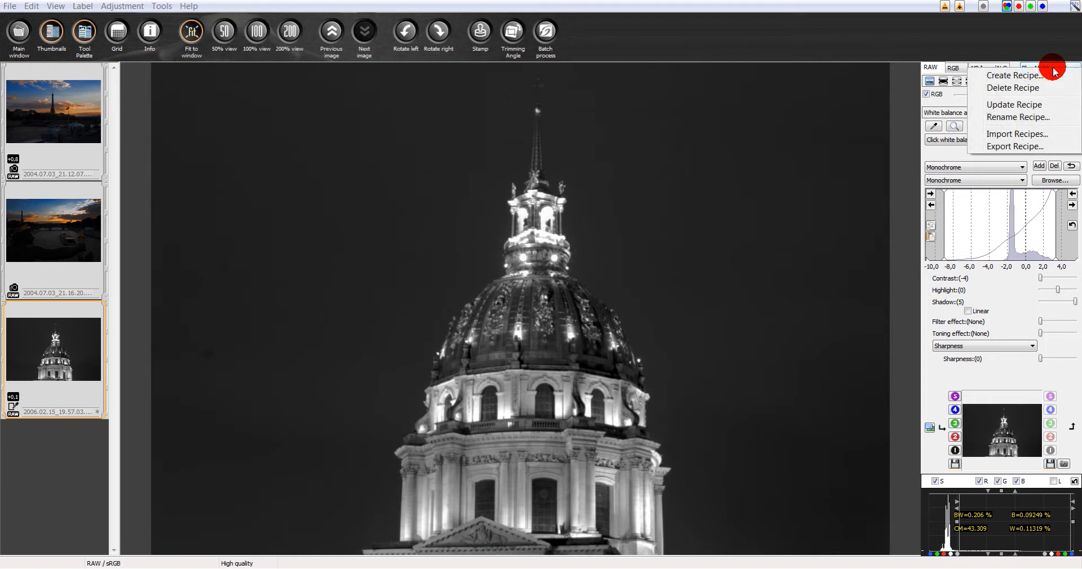
pyautogui.click(1006, 76)
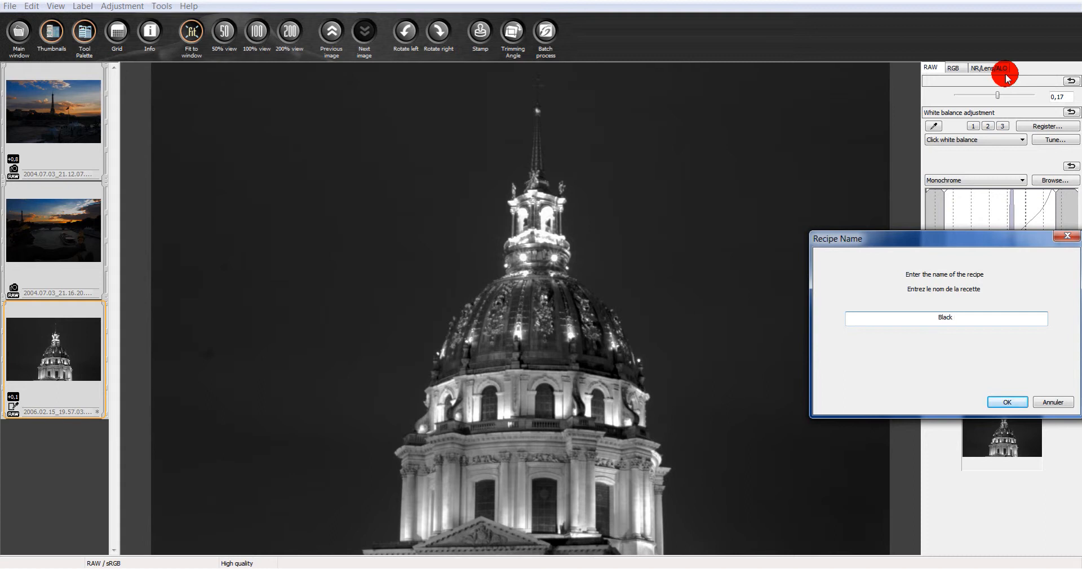
pyautogui.write('Black and White')
pyautogui.press('Return')
# Apply the Blue Night recipe to the dome photo and switch back to the Black and White recipe.
pyautogui.click(1076, 71)
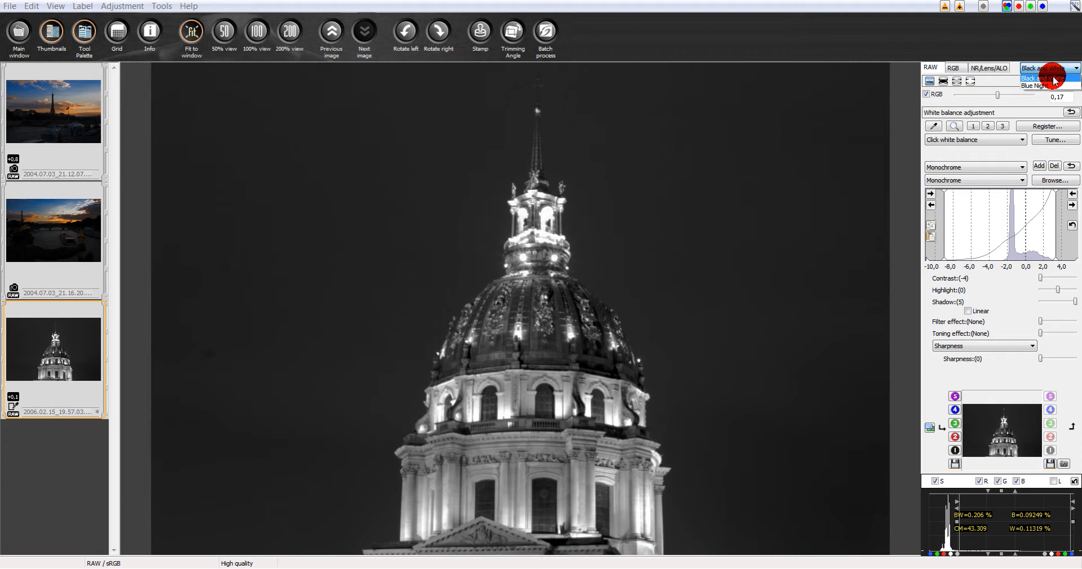
pyautogui.click(1040, 85)
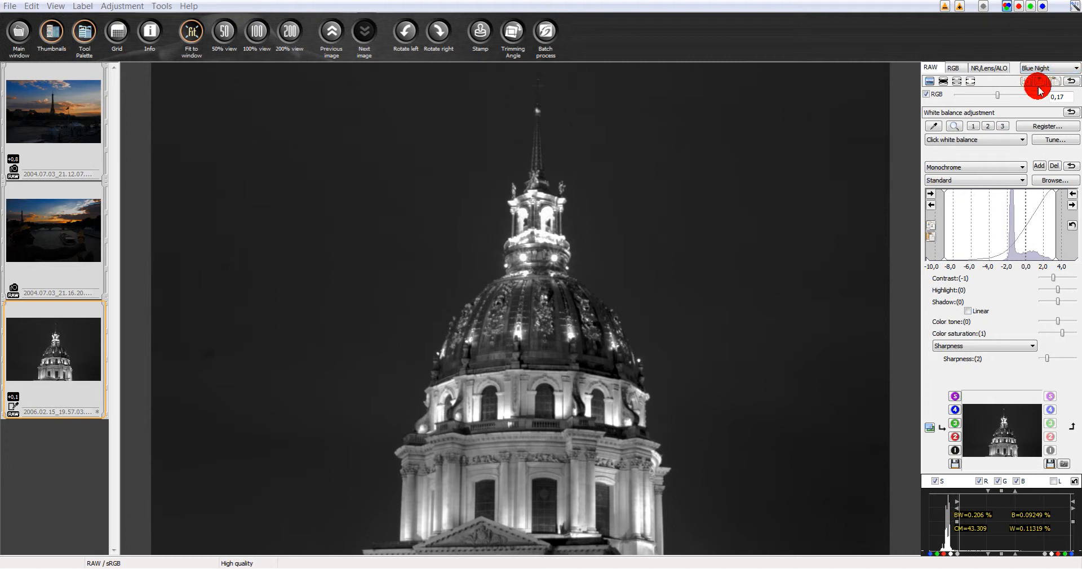
pyautogui.click(1072, 70)
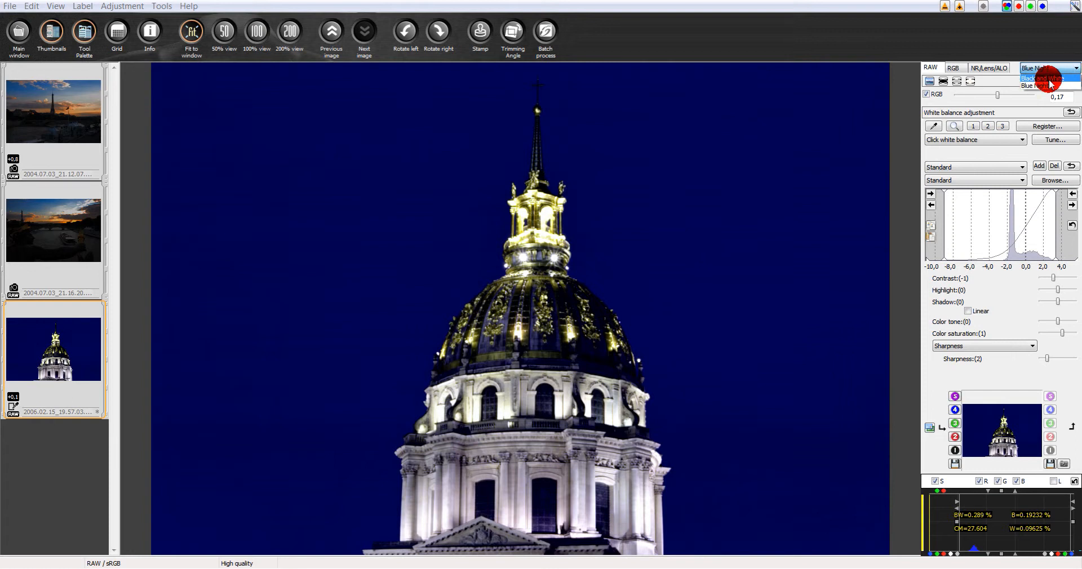
pyautogui.click(1048, 79)
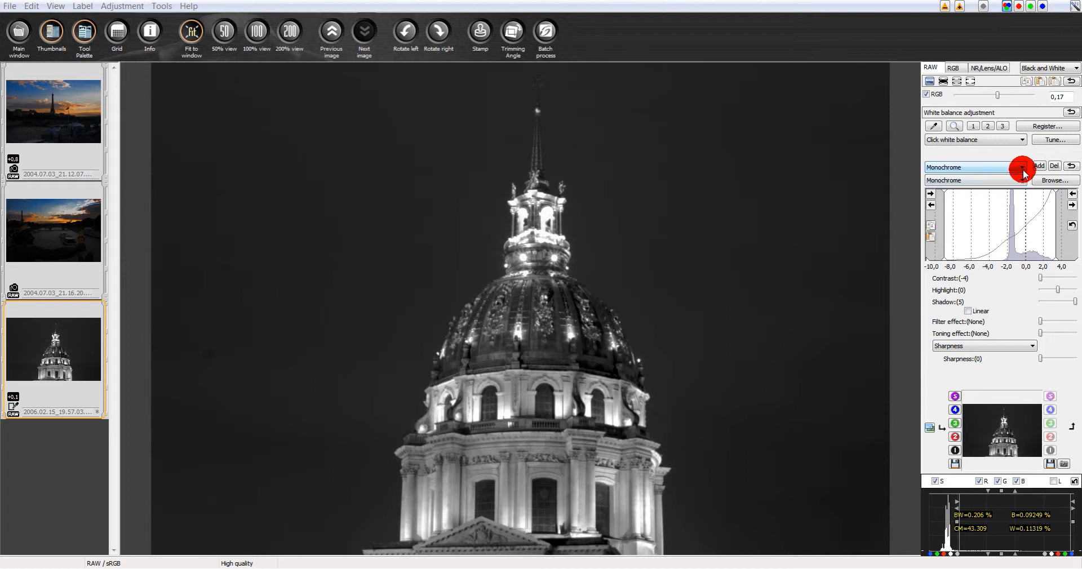
# Set the monochrome toning effect to Sepia and save the adjustments as a new recipe named "Sepia".
pyautogui.click(1040, 333)
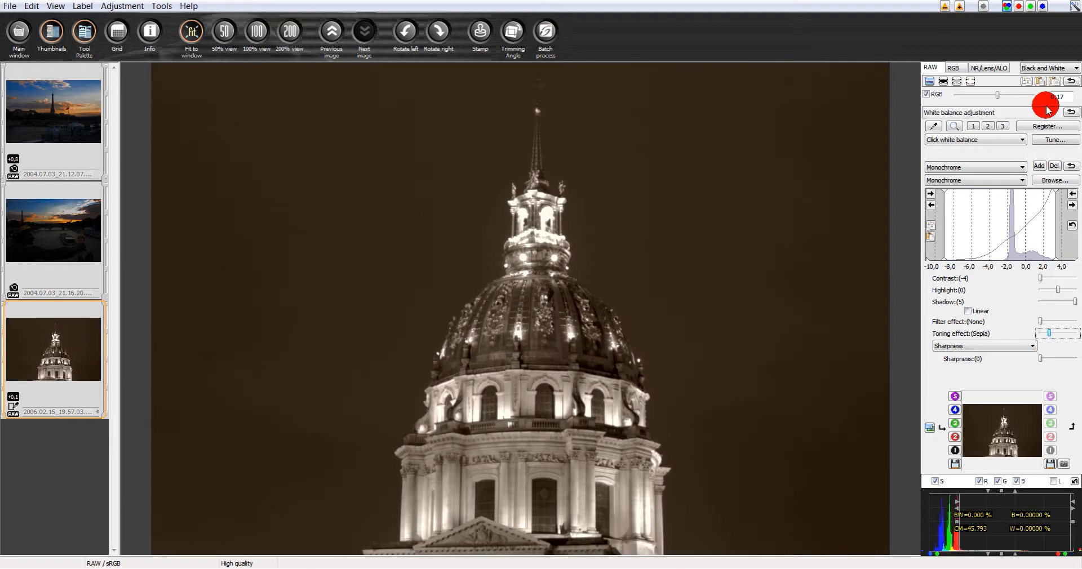
pyautogui.click(1039, 68)
pyautogui.click(1002, 75)
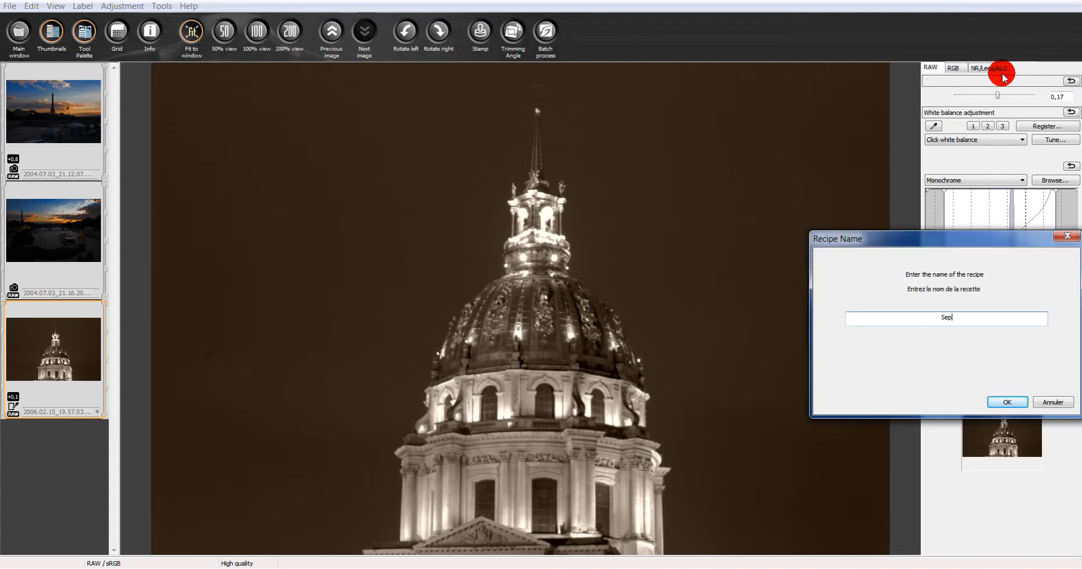
pyautogui.press('Return')
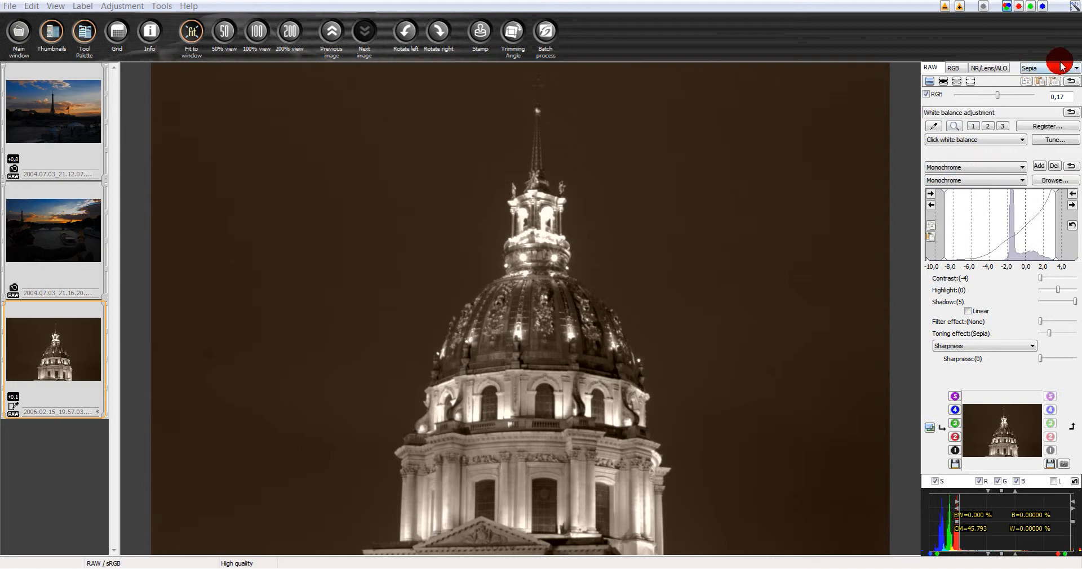
# Apply the Blue Night recipe to the dome photo.
pyautogui.click(1077, 69)
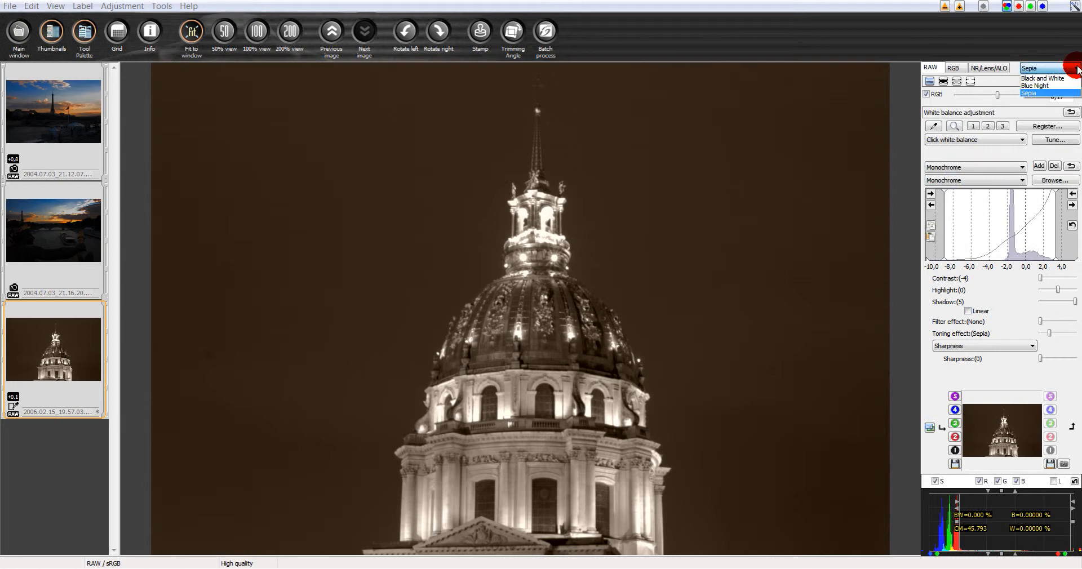
pyautogui.click(1038, 86)
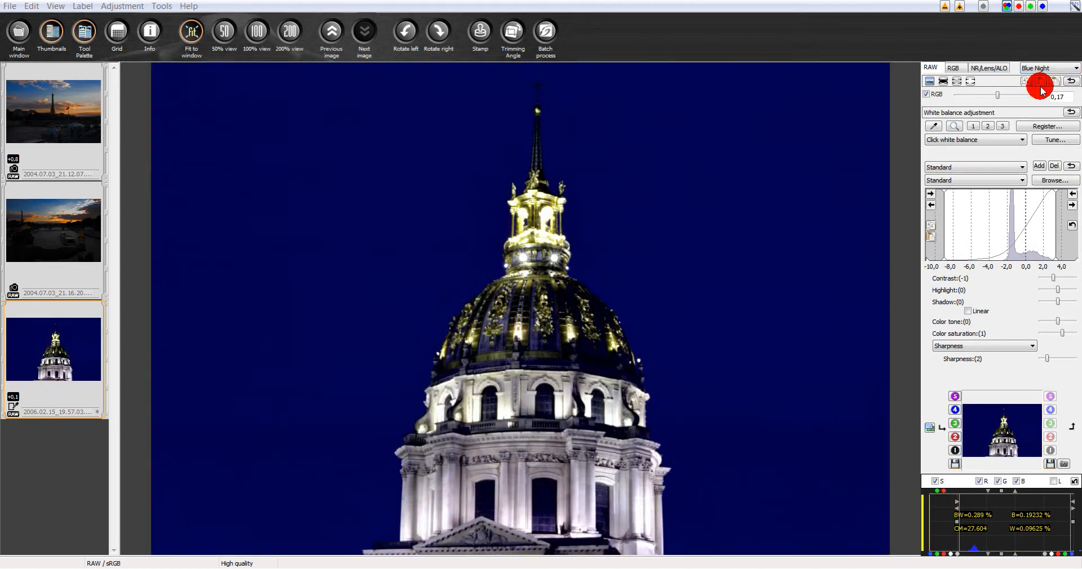
pyautogui.click(1076, 69)
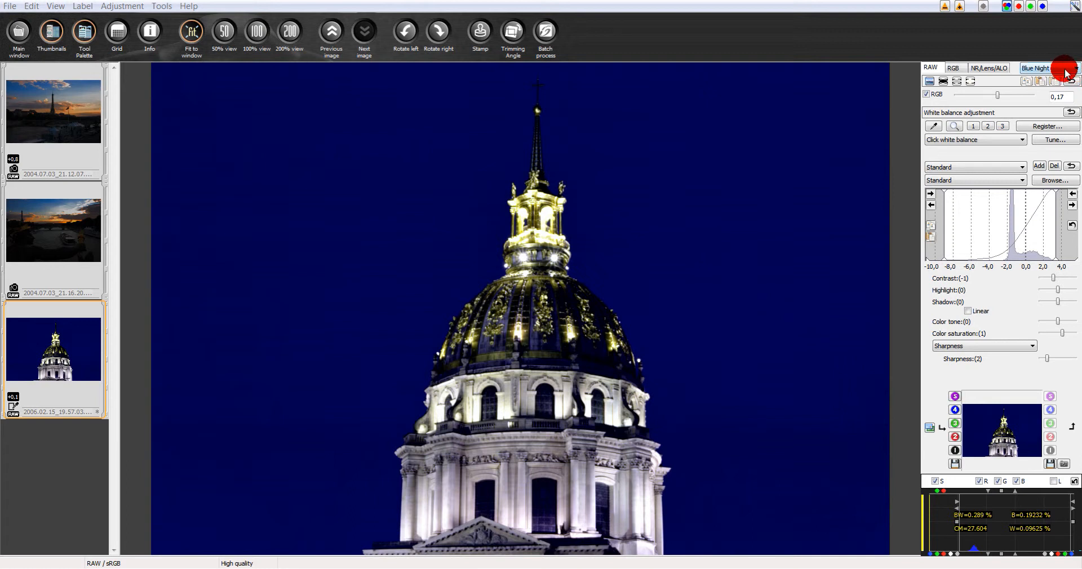
pyautogui.click(1076, 70)
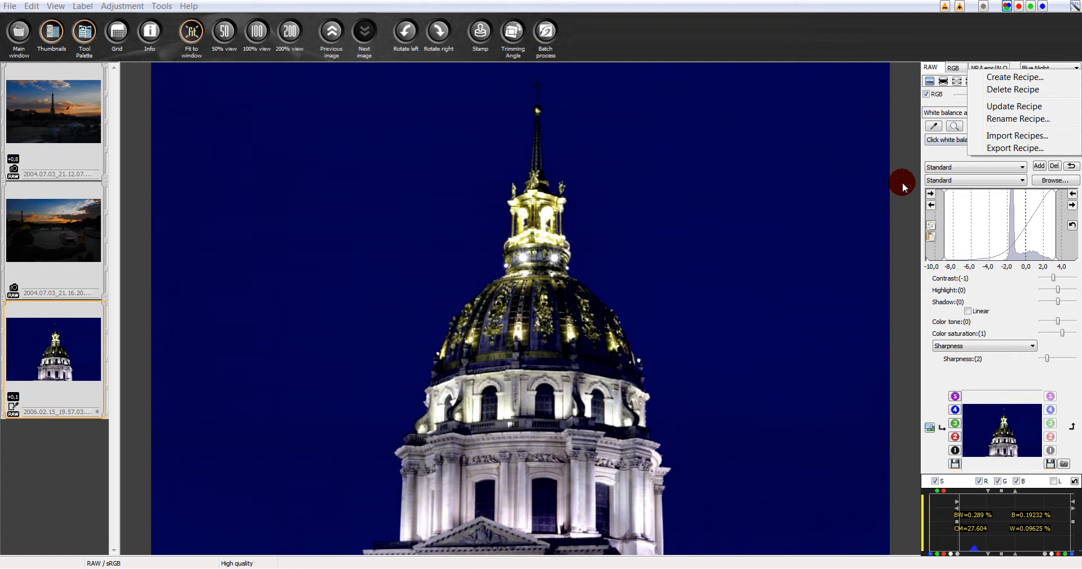
pyautogui.click(900, 166)
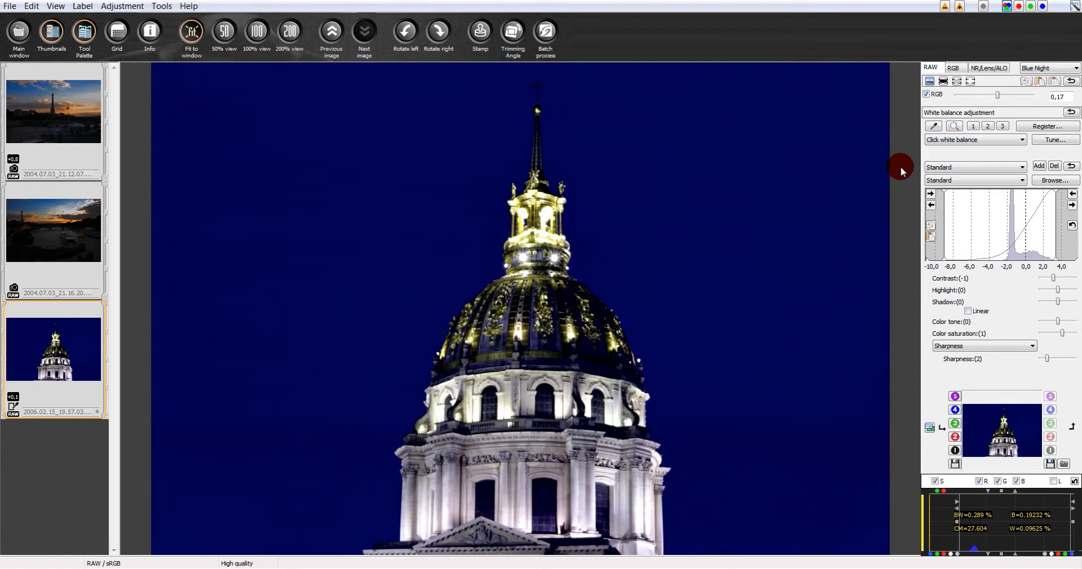
# Select the Sepia recipe for the dome photo and delete it from the saved recipes.
pyautogui.click(1070, 68)
pyautogui.click(1031, 93)
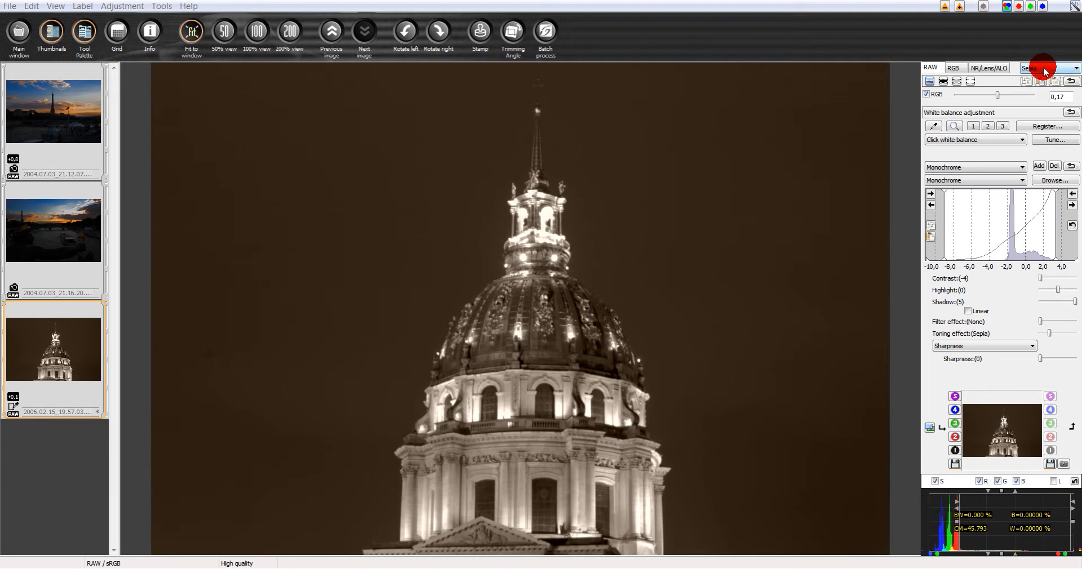
pyautogui.click(1044, 70)
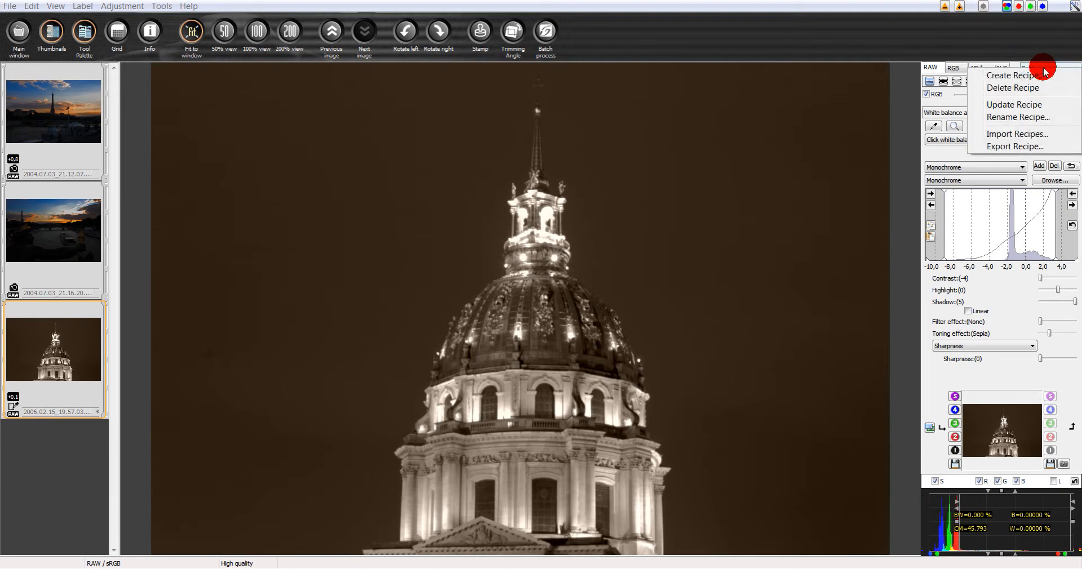
pyautogui.click(1001, 89)
pyautogui.click(1074, 70)
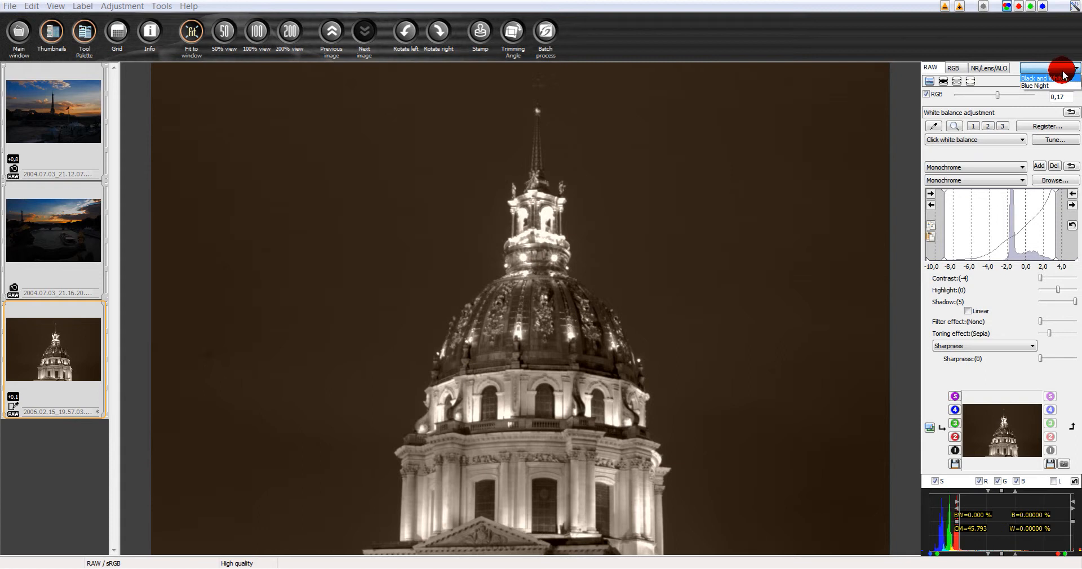
# Apply the Black and White recipe, lower the RAW brightness to -0.50, and update the recipe with that value.
pyautogui.click(1039, 79)
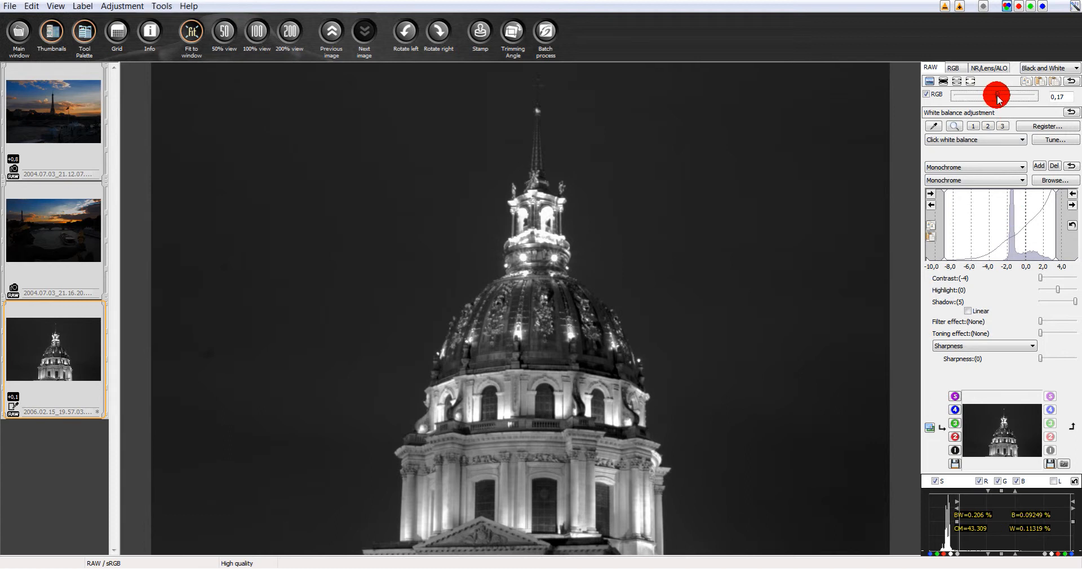
pyautogui.scroll(-5, 997, 97)
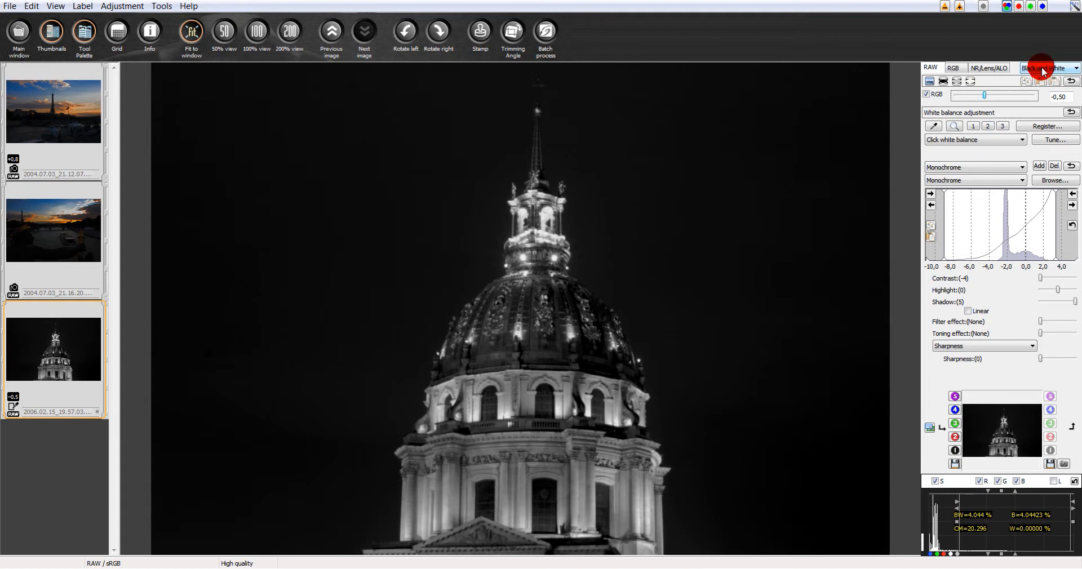
pyautogui.click(1041, 70)
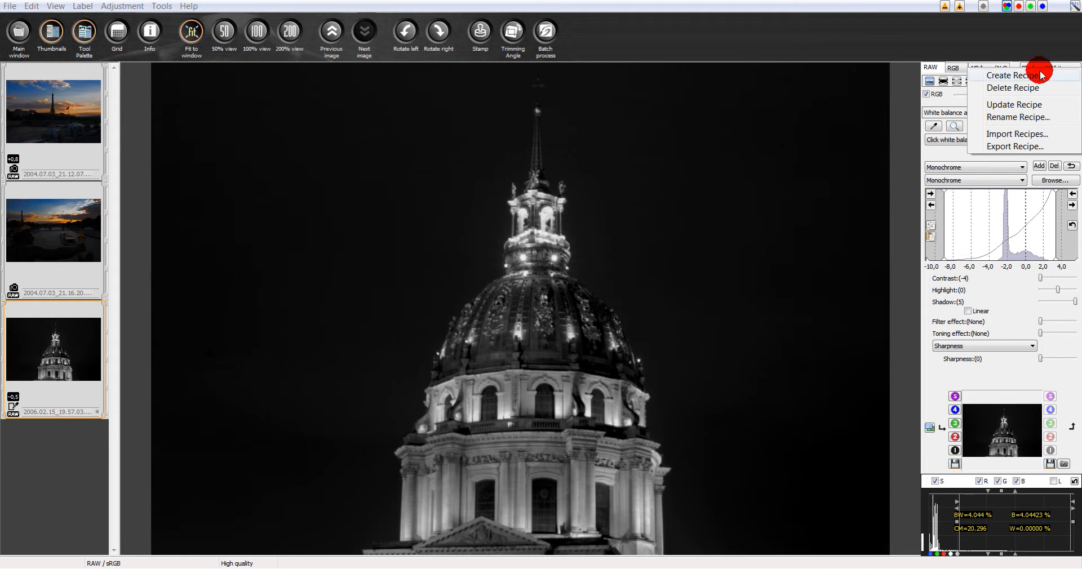
pyautogui.click(1009, 104)
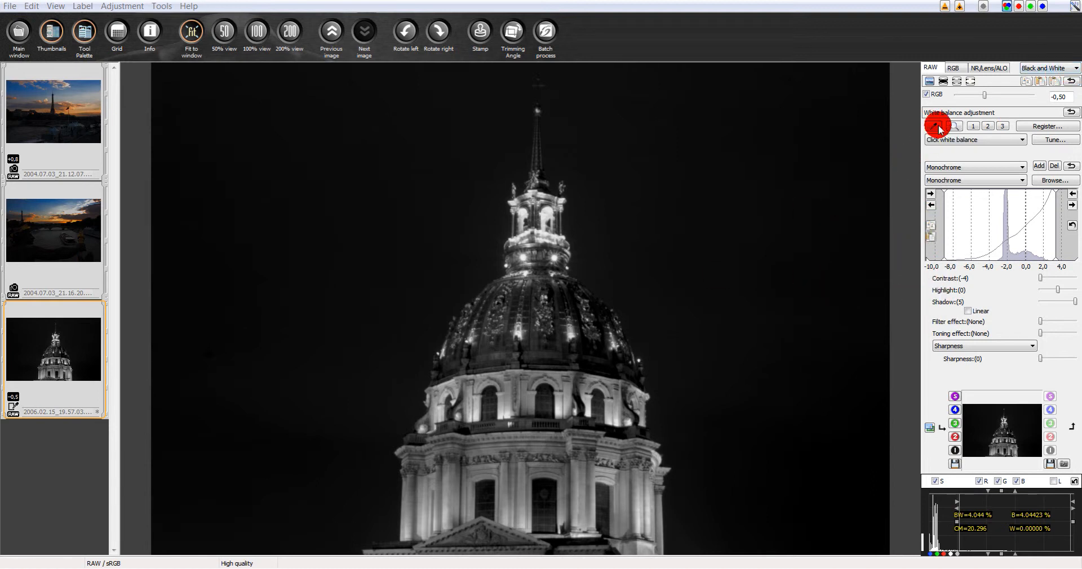
# Rename the Black and White recipe to "Black & White".
pyautogui.click(1051, 72)
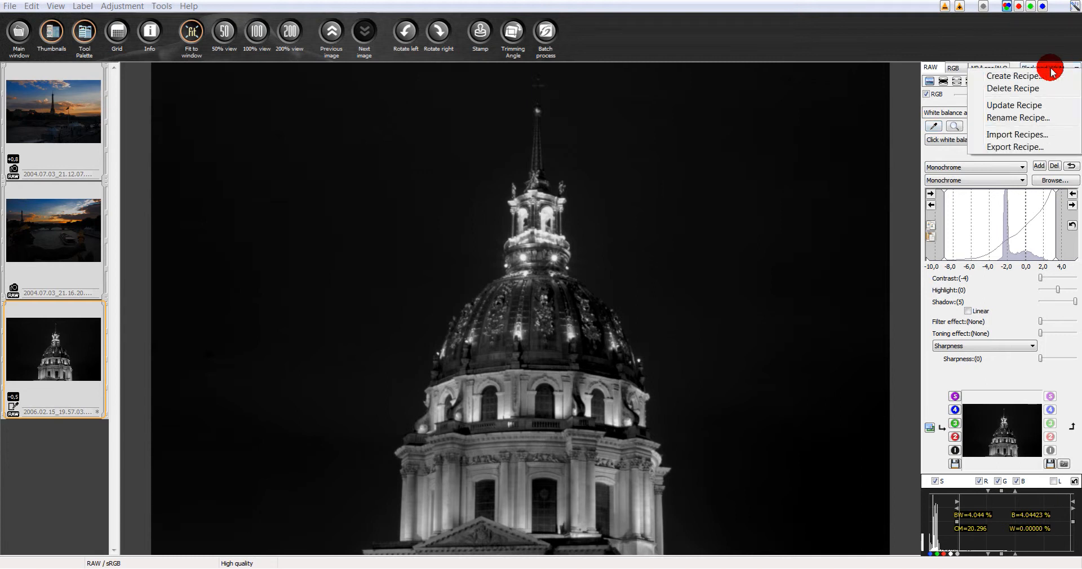
pyautogui.click(1010, 118)
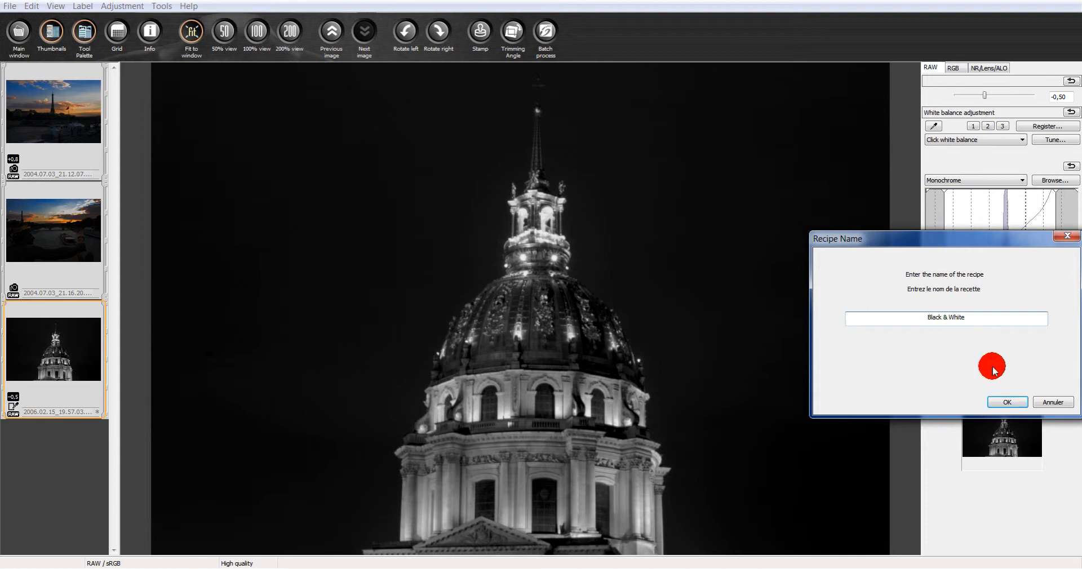
pyautogui.click(1002, 402)
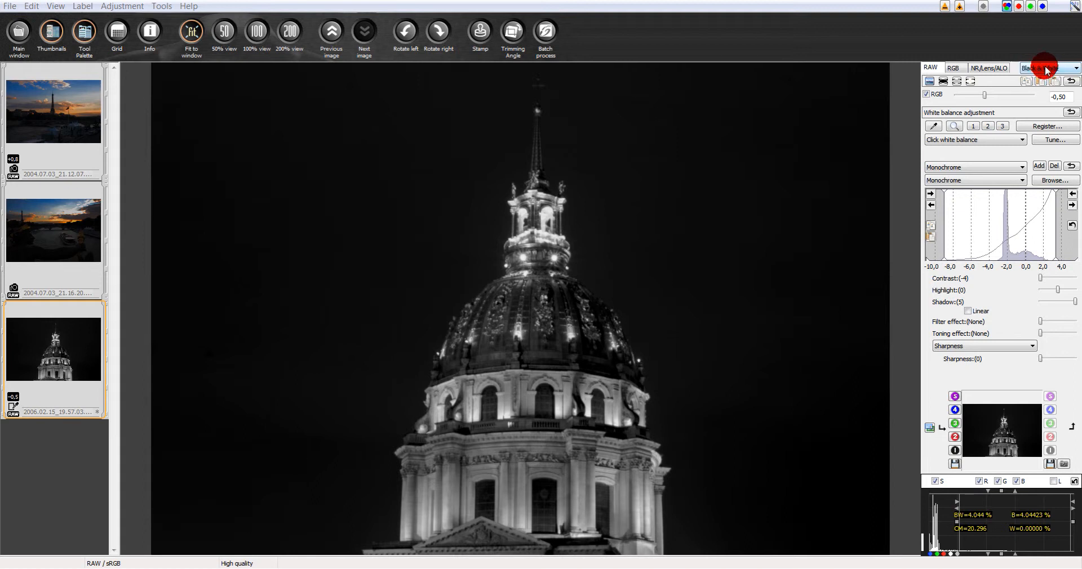
pyautogui.click(1061, 72)
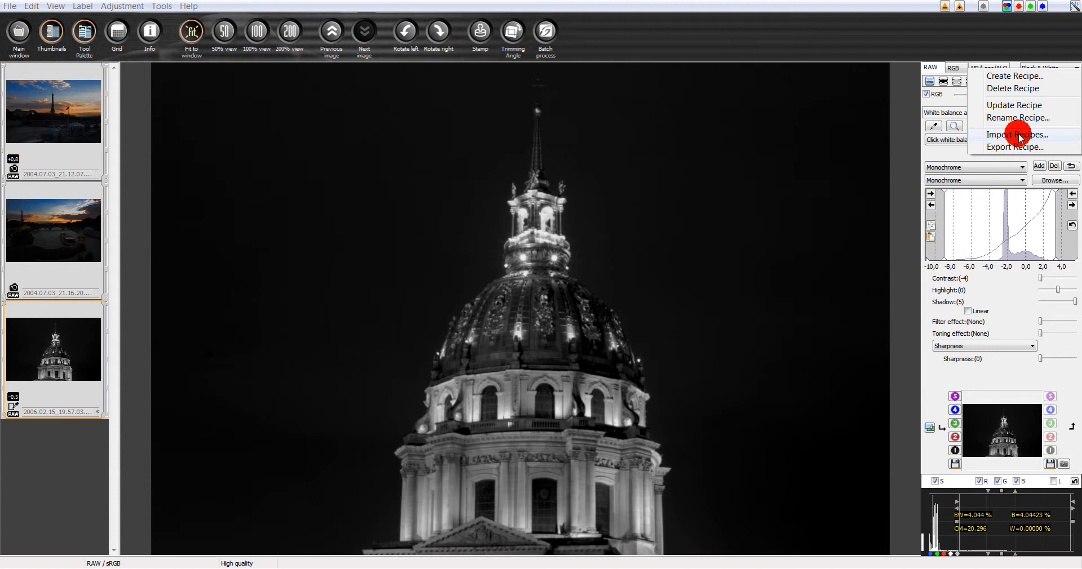
pyautogui.click(914, 172)
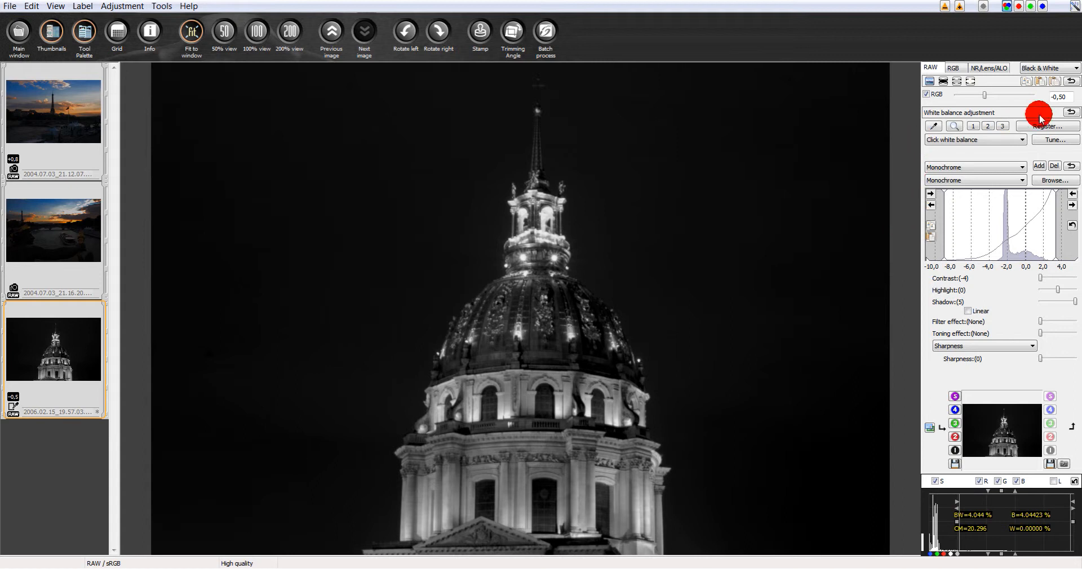
pyautogui.click(938, 129)
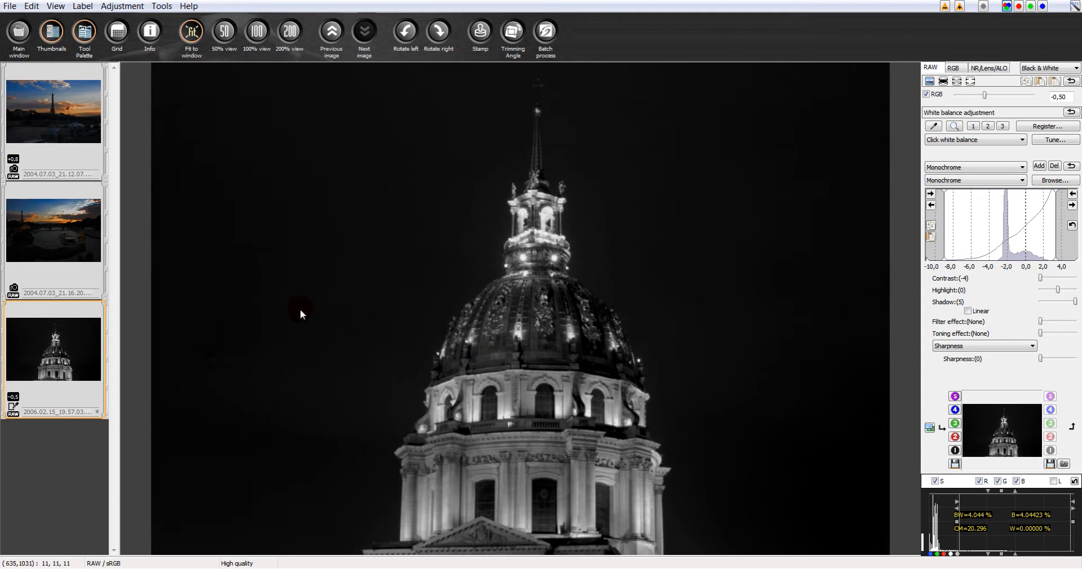
# Select the river photo with the boat and statue and apply the Blue Night recipe to it.
pyautogui.click(15, 251)
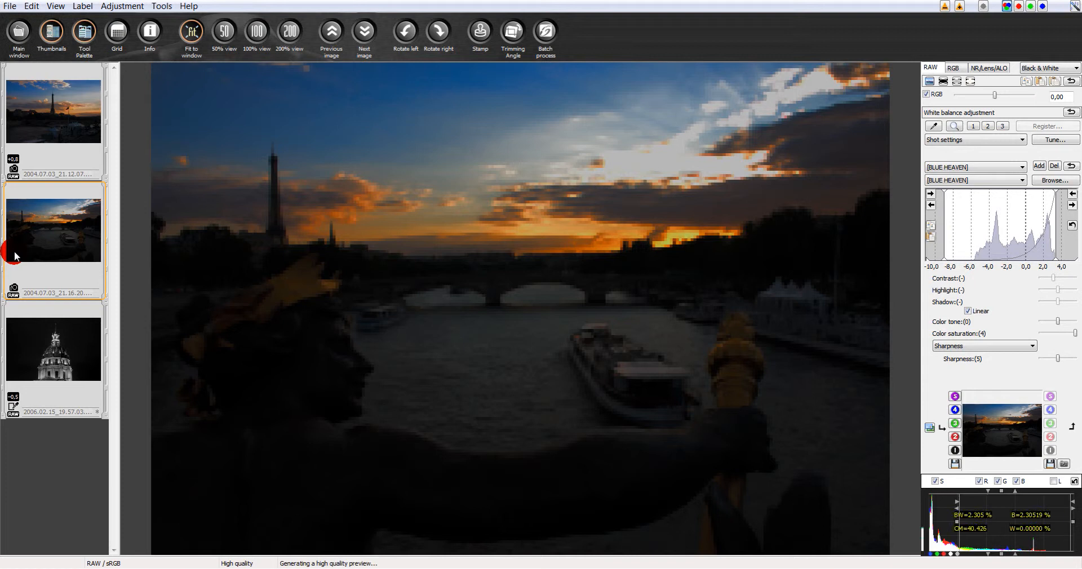
pyautogui.click(1074, 70)
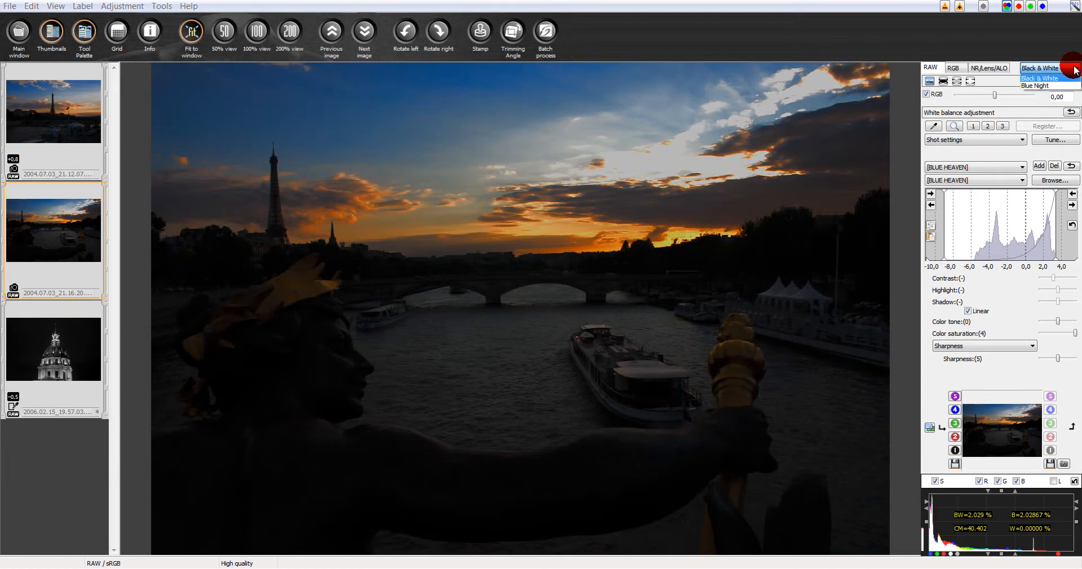
pyautogui.click(1036, 88)
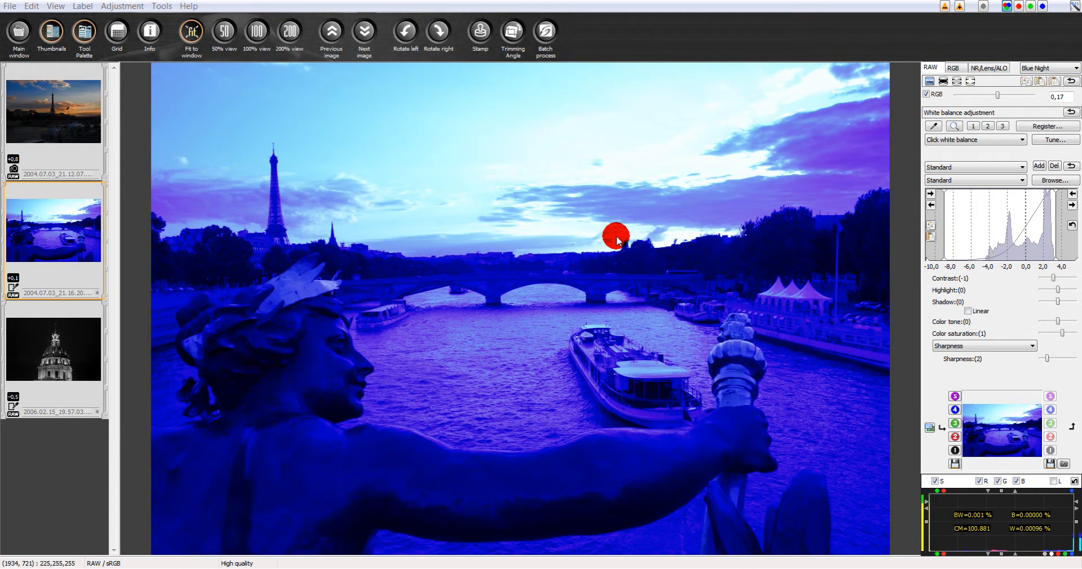
# Switch the river photo to the Black & White recipe and back to Blue Night to compare them.
pyautogui.click(1071, 80)
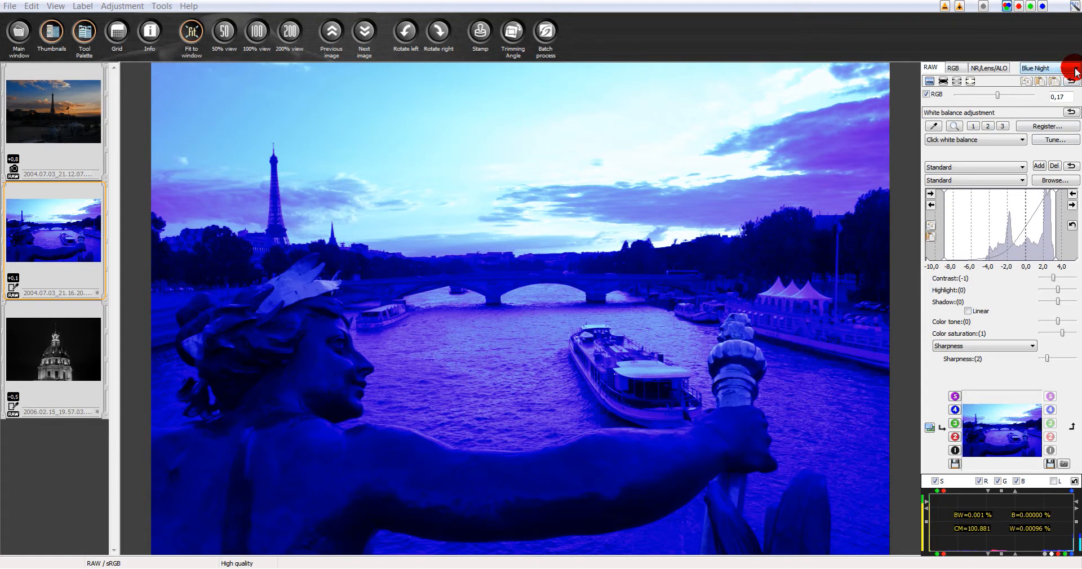
pyautogui.click(1076, 71)
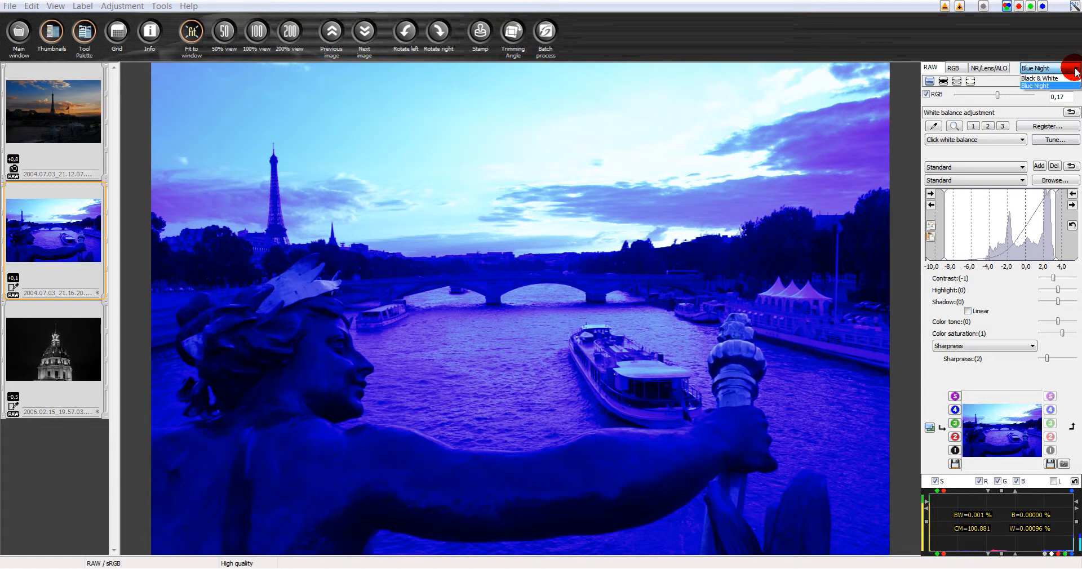
pyautogui.click(1036, 81)
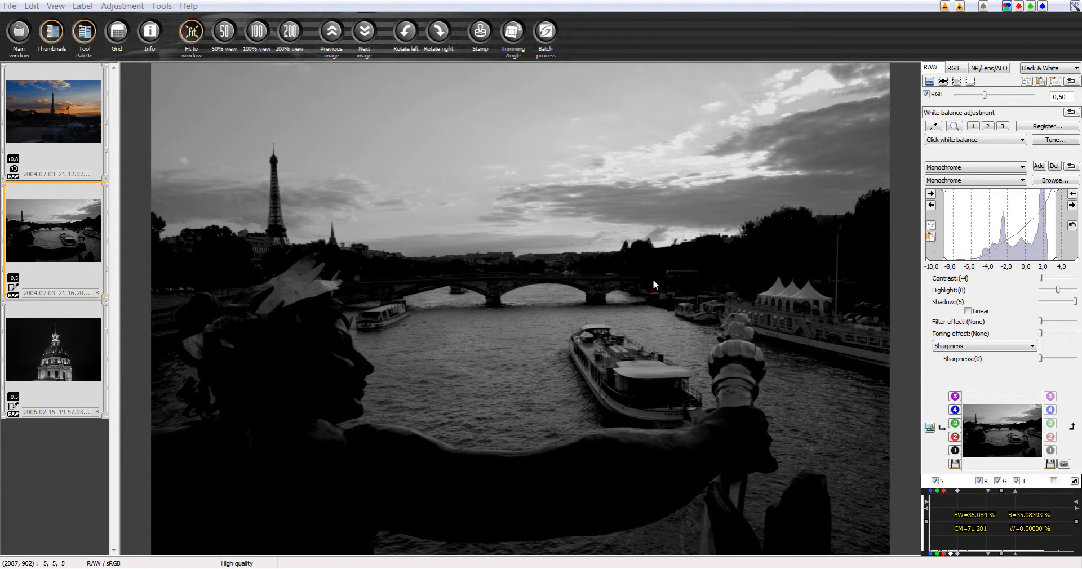
pyautogui.click(1074, 71)
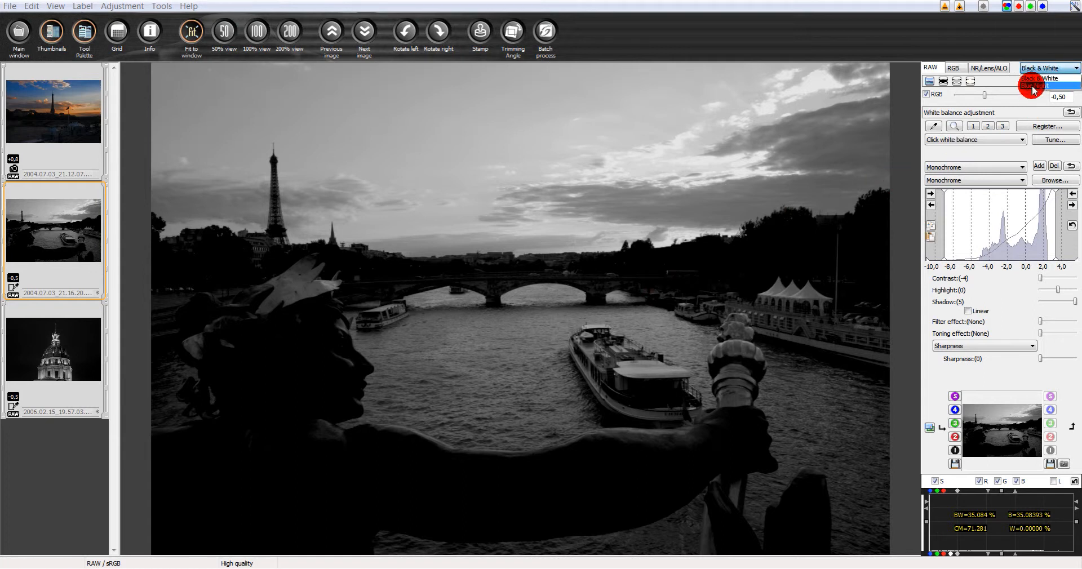
pyautogui.click(1033, 89)
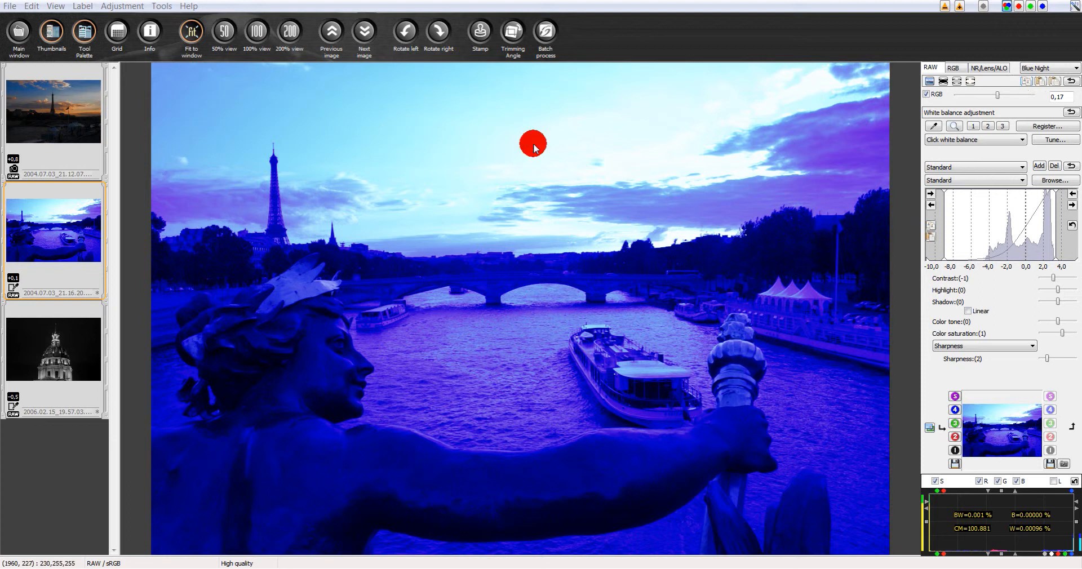
# Select the Eiffel Tower photo and apply the Blue Night recipe to it.
pyautogui.click(69, 101)
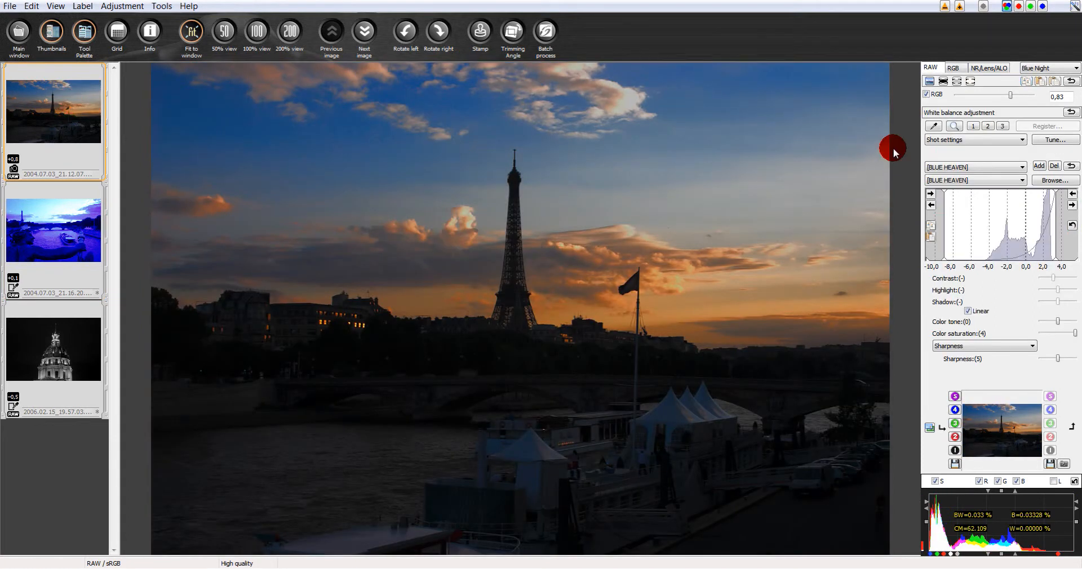
pyautogui.click(1041, 83)
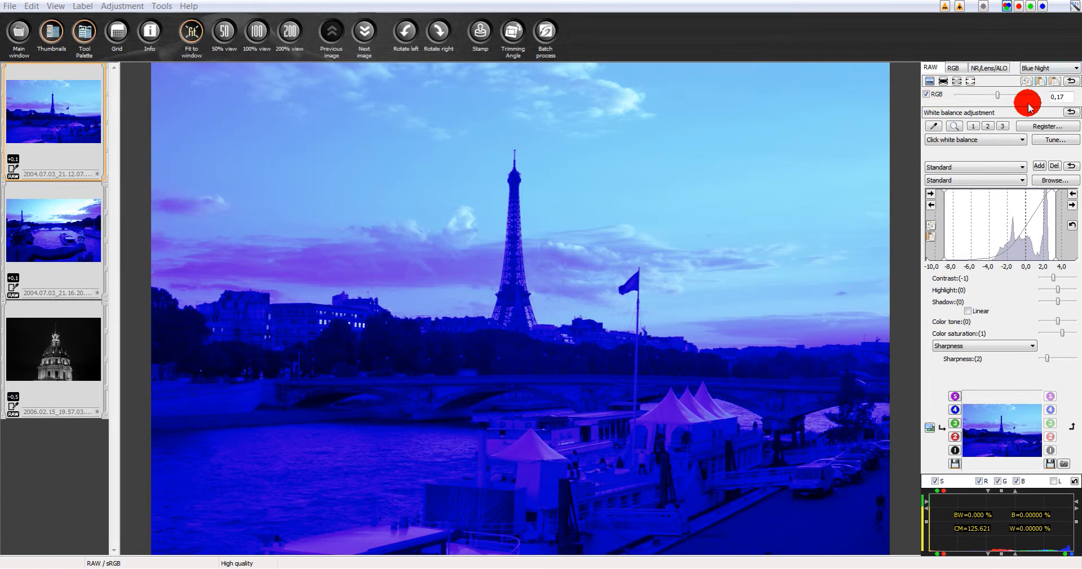
# Apply the Black & White recipe to the Eiffel Tower photo and extend it to all photos in the edit window.
pyautogui.click(1074, 70)
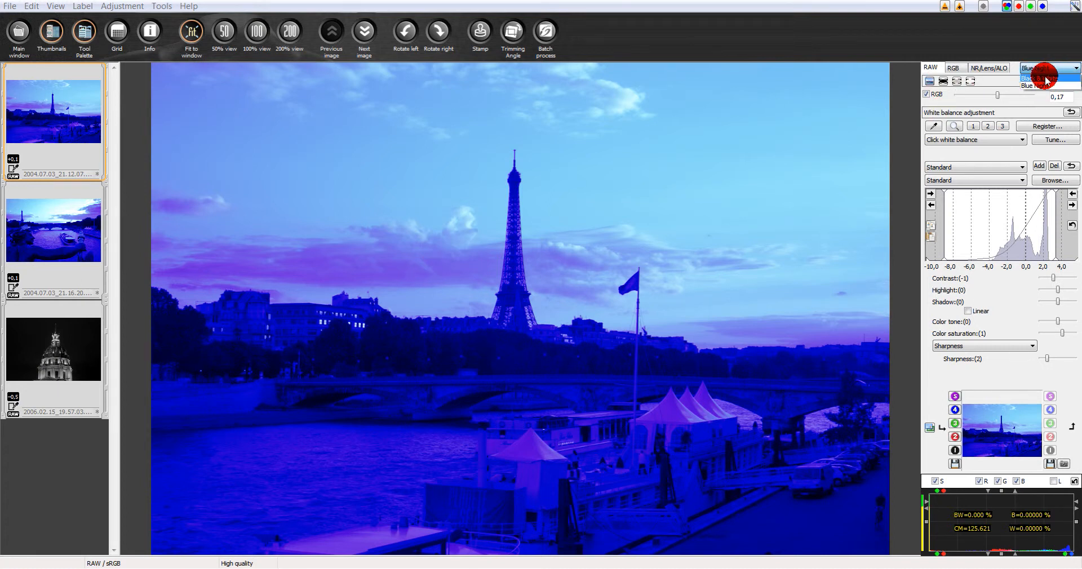
pyautogui.click(1046, 78)
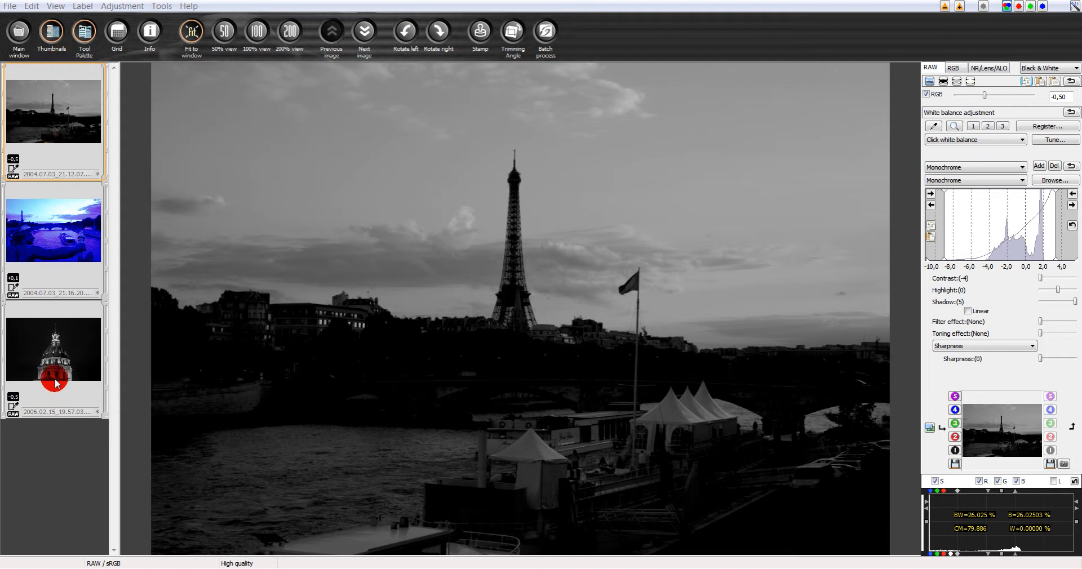
pyautogui.click(1055, 84)
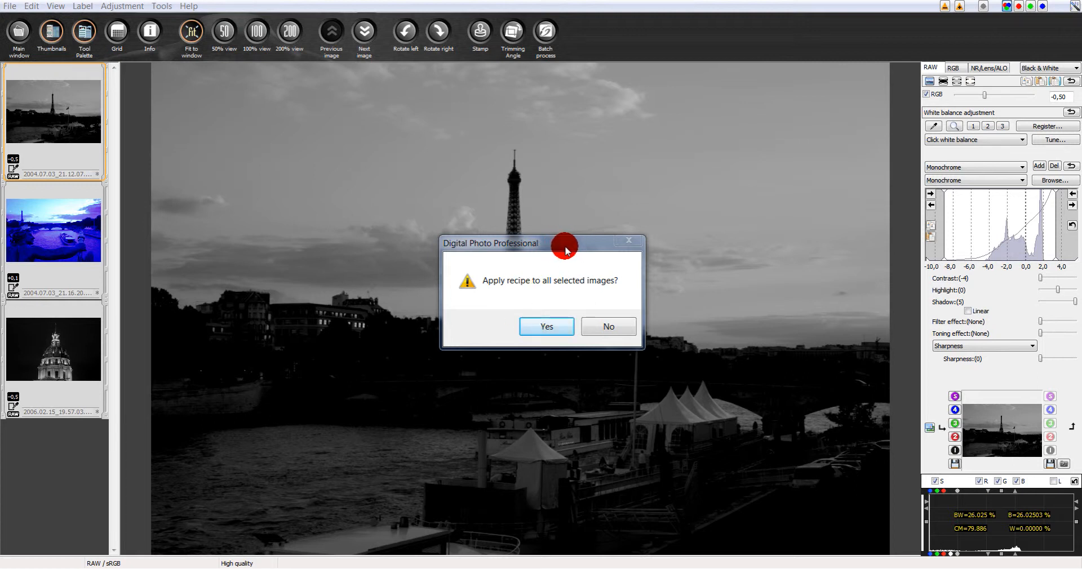
pyautogui.click(547, 326)
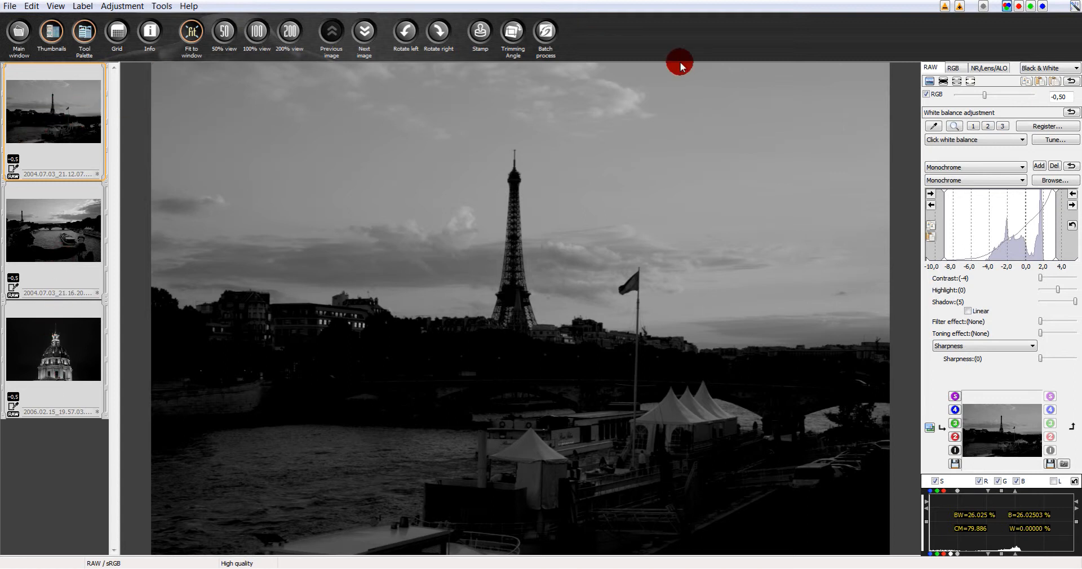
# Switch the Eiffel Tower photo to the Blue Night recipe and extend it to all photos in the edit window.
pyautogui.click(1076, 68)
pyautogui.click(1039, 85)
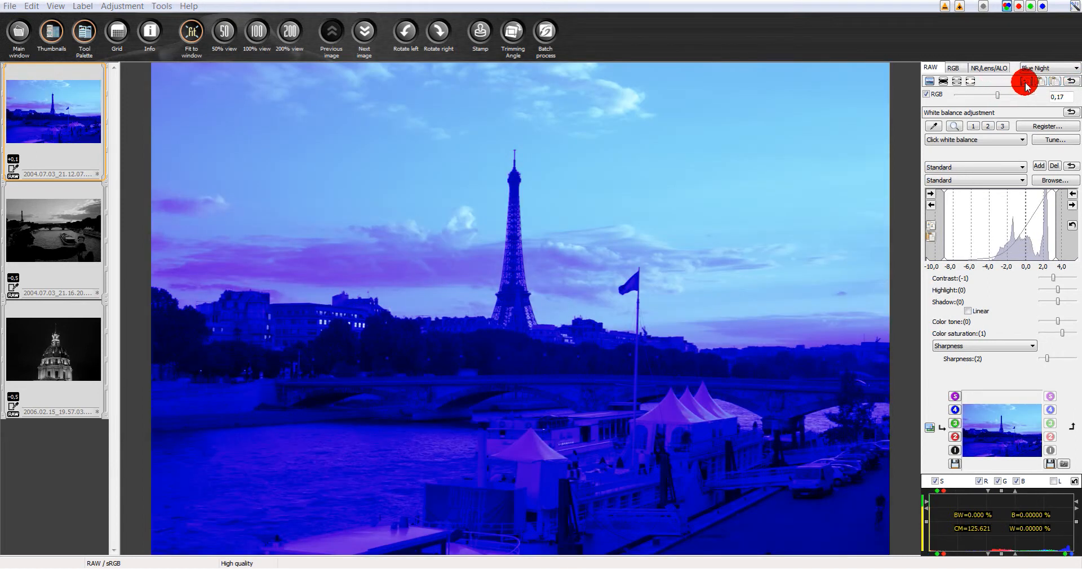
pyautogui.click(1052, 80)
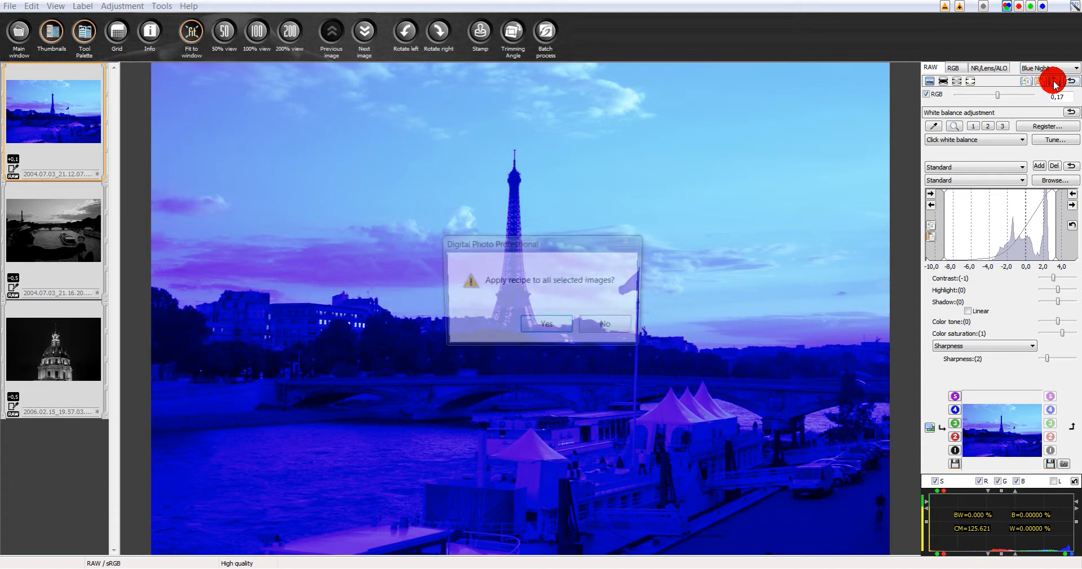
pyautogui.click(535, 326)
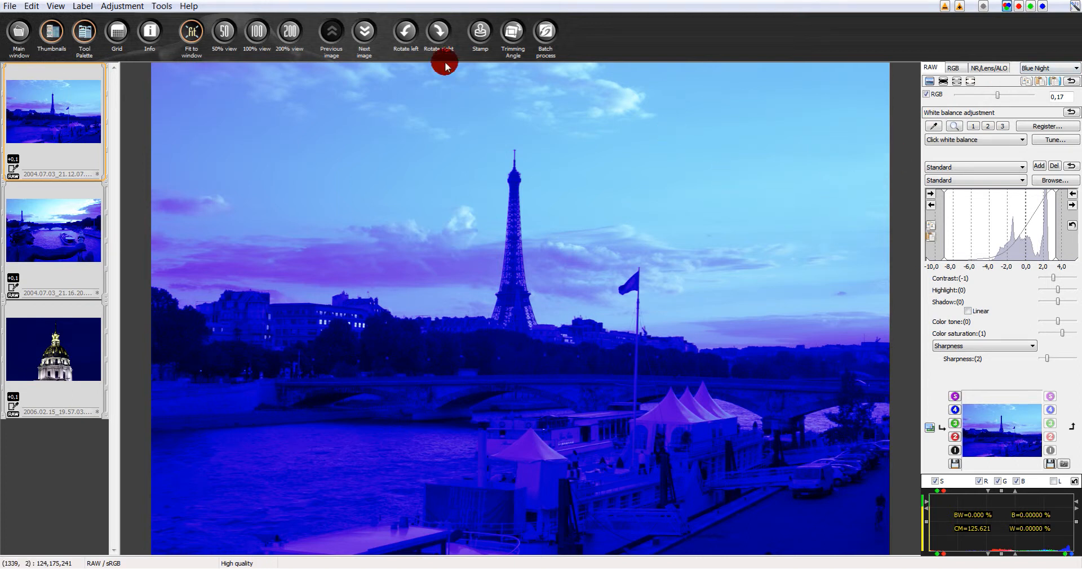
# Return to the main thumbnail window, show the tool palette, and check its list of saved recipes.
pyautogui.click(19, 32)
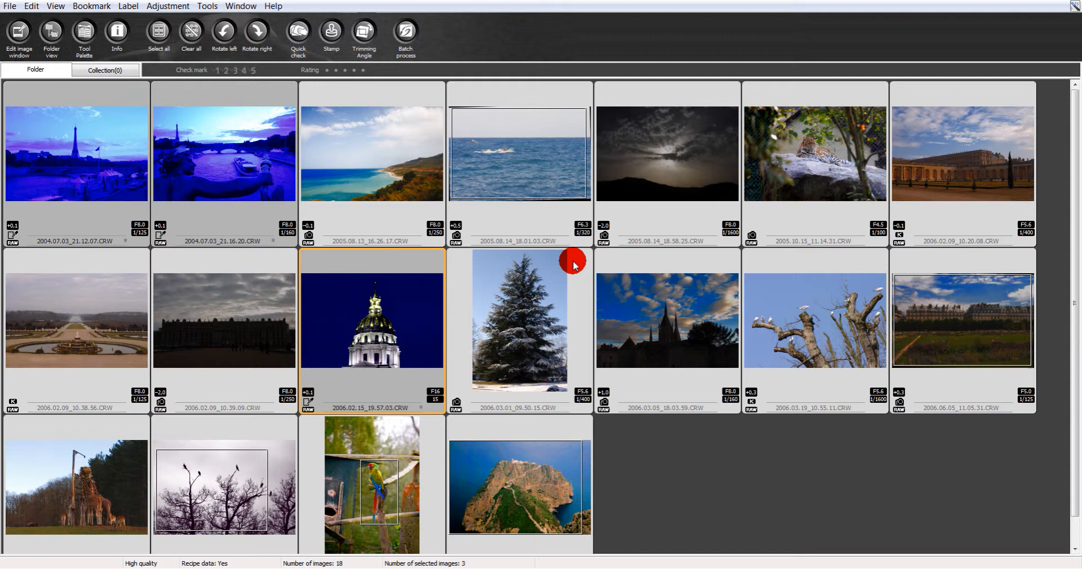
pyautogui.hotkey('ctrl', 't')
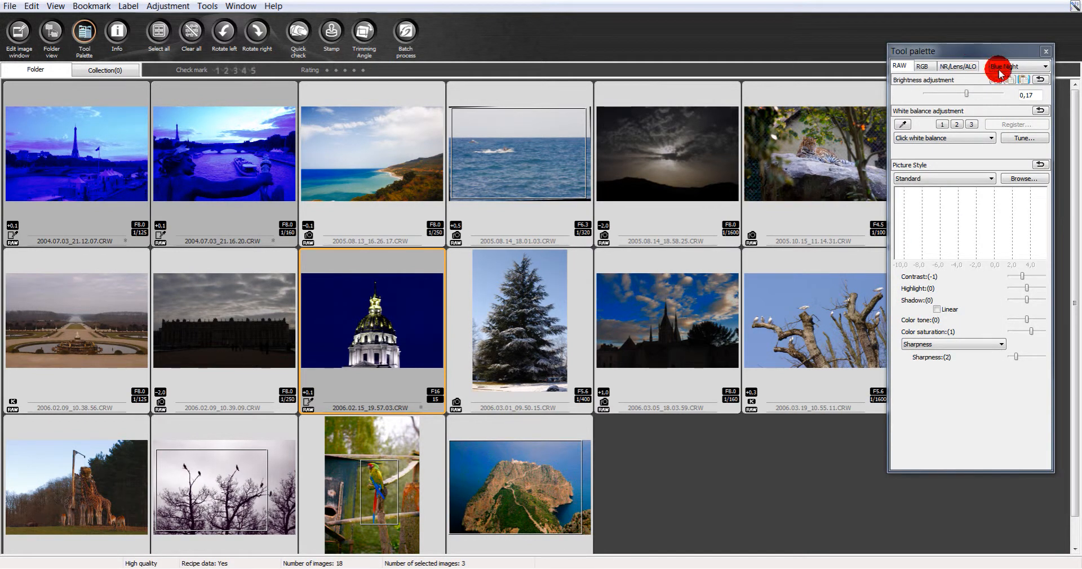
pyautogui.click(1044, 68)
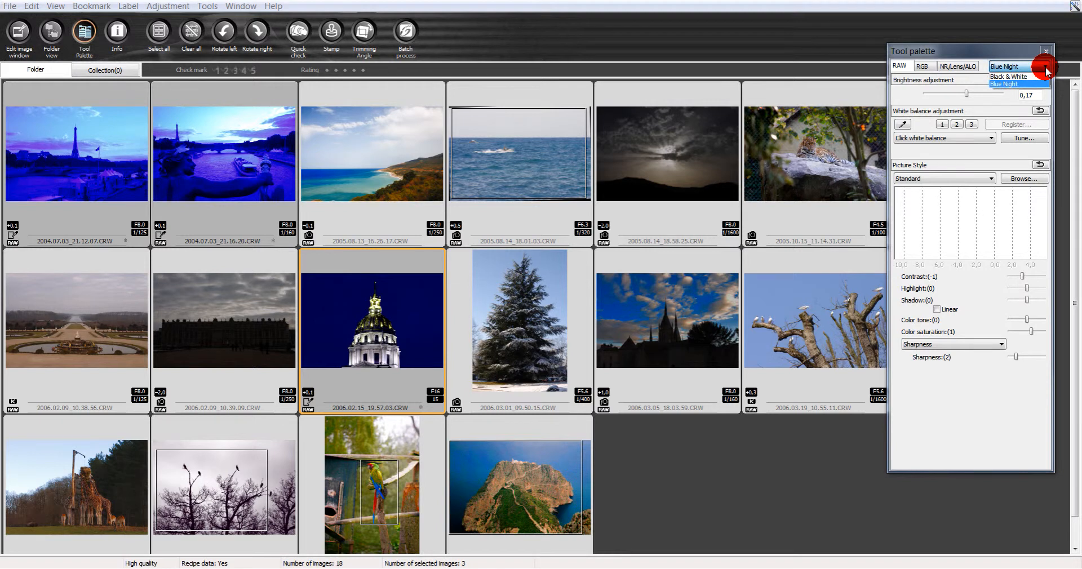
pyautogui.click(1045, 68)
pyautogui.click(1045, 69)
pyautogui.click(1045, 68)
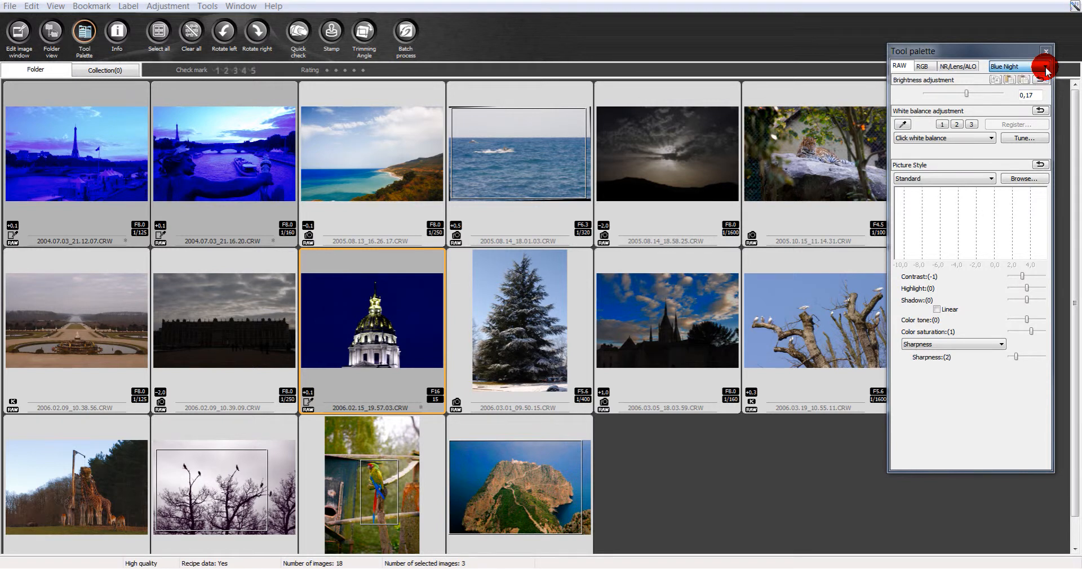
pyautogui.click(1045, 68)
pyautogui.click(1045, 69)
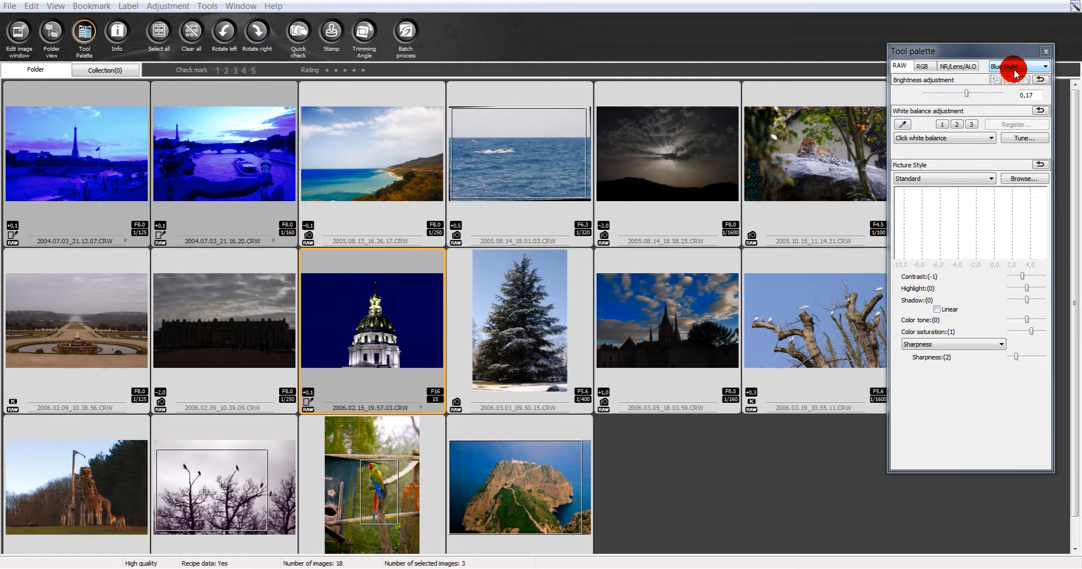
pyautogui.click(1043, 69)
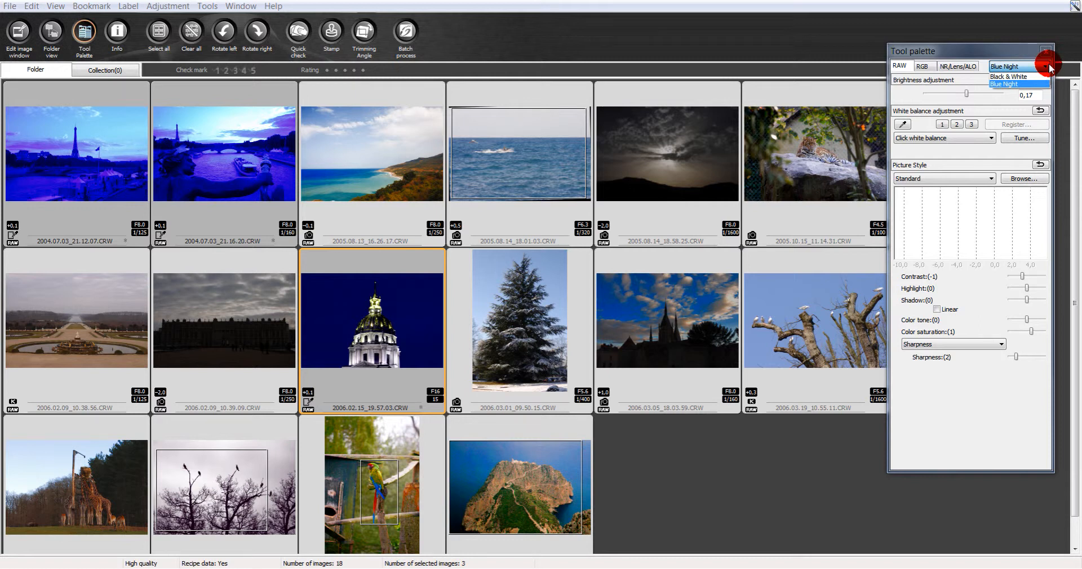
pyautogui.click(1048, 64)
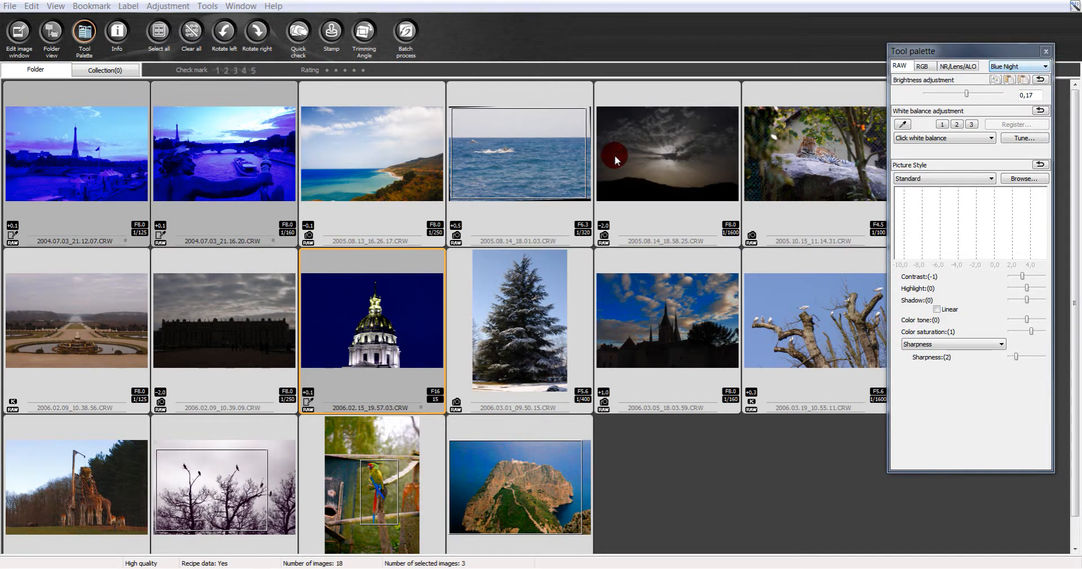
# Select every photo in the folder, from the Eiffel Tower to the rocky island, and apply the Black & White recipe to them all.
pyautogui.click(70, 152)
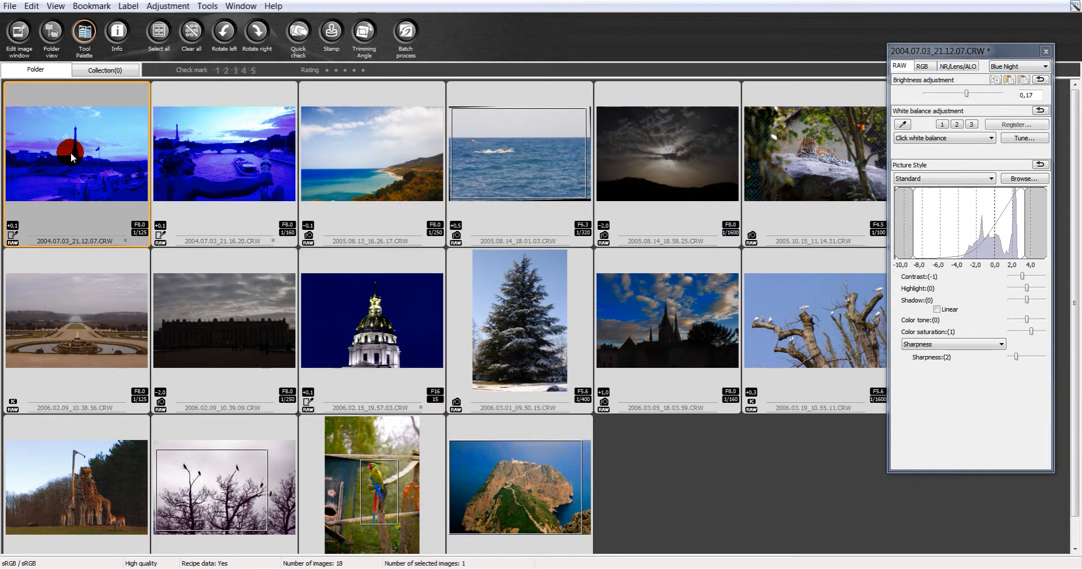
pyautogui.keyDown('shift'); pyautogui.click(532, 459); pyautogui.keyUp('shift')
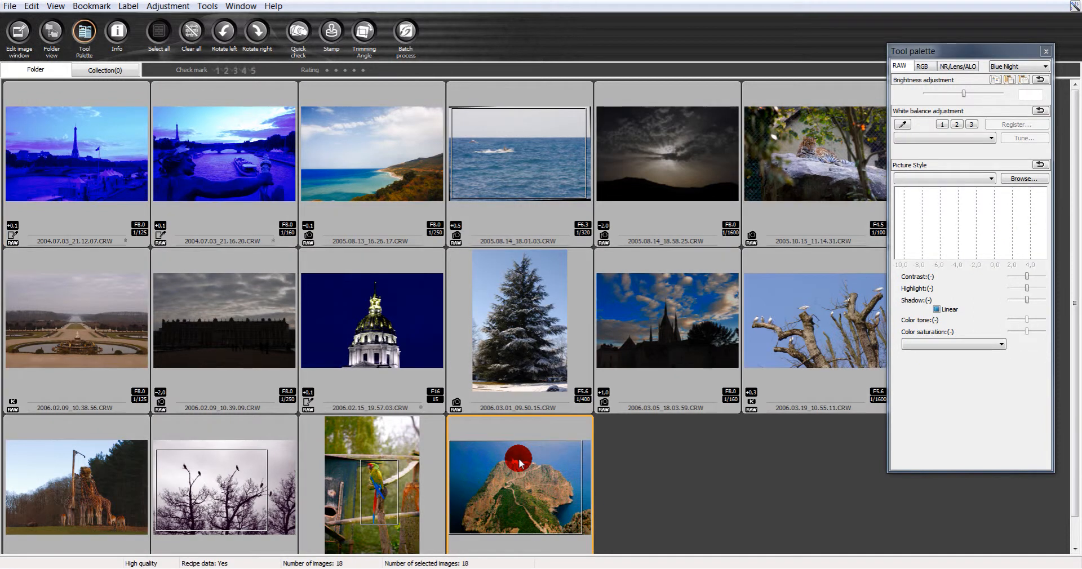
pyautogui.click(1045, 66)
pyautogui.click(1008, 77)
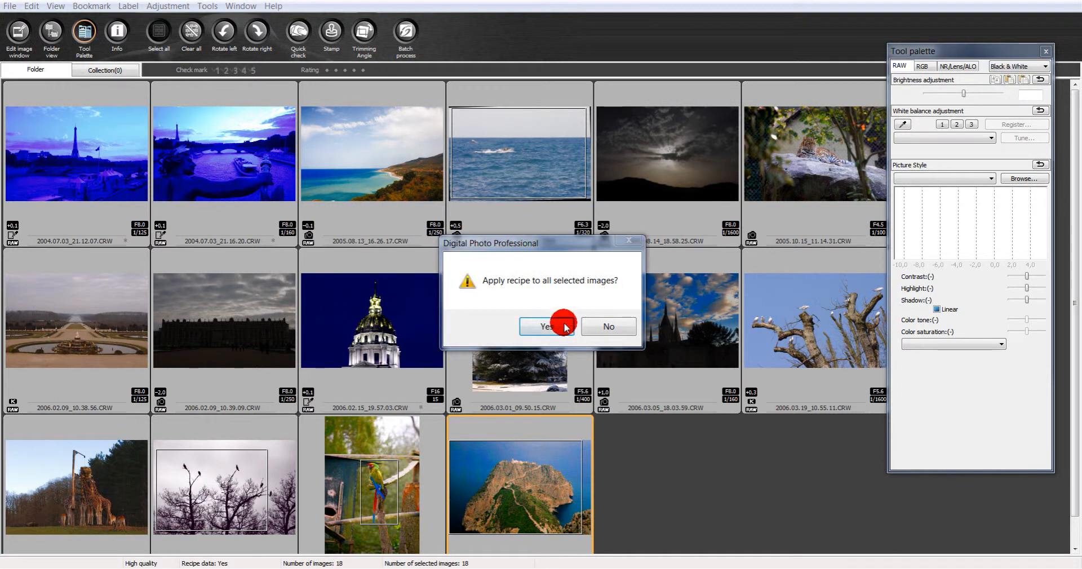
pyautogui.click(546, 327)
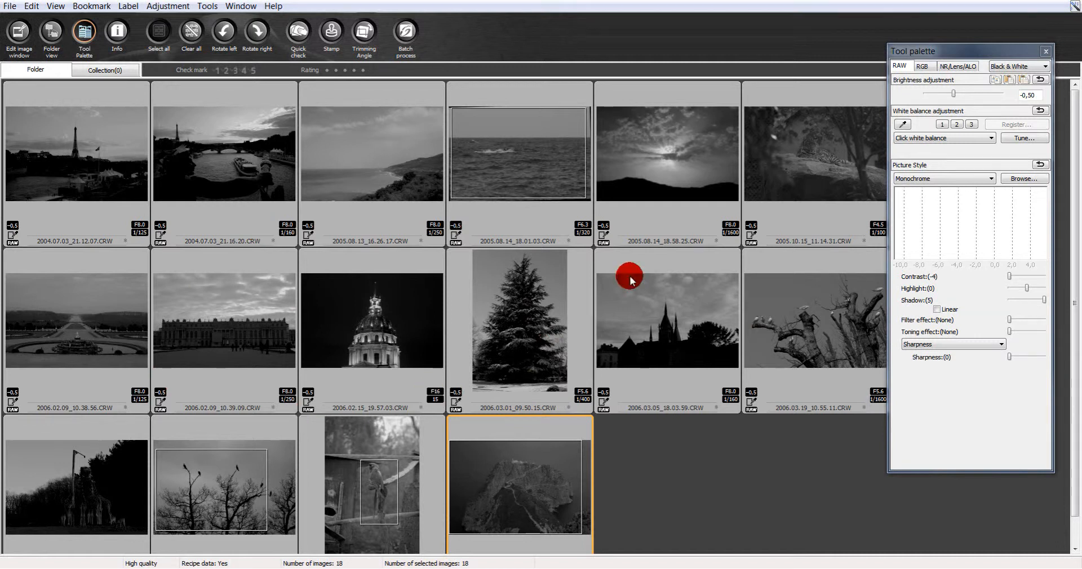
# Apply the Blue Night recipe to all the selected photos in the folder.
pyautogui.click(1045, 67)
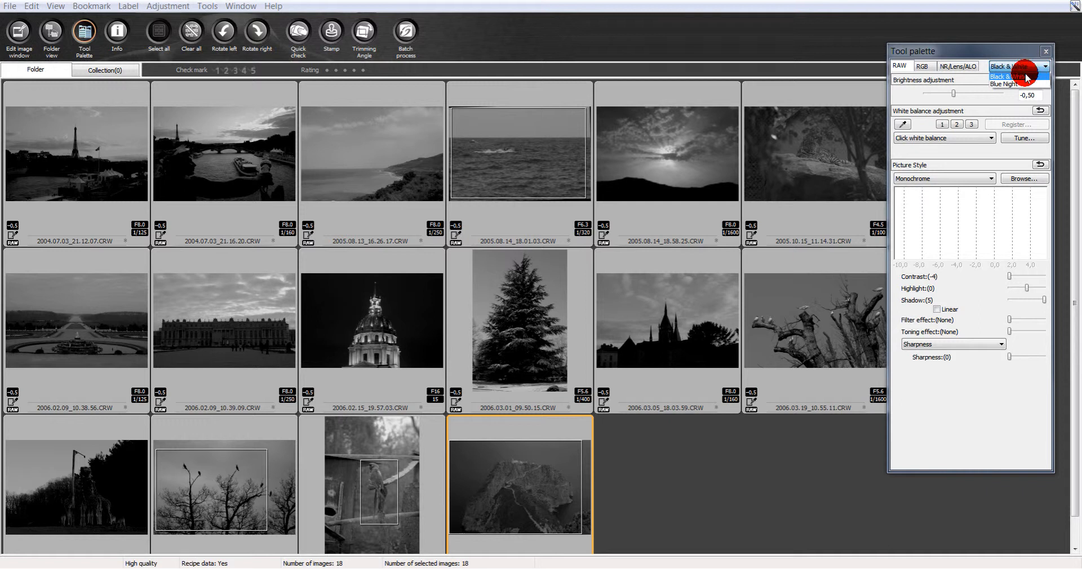
pyautogui.click(1008, 84)
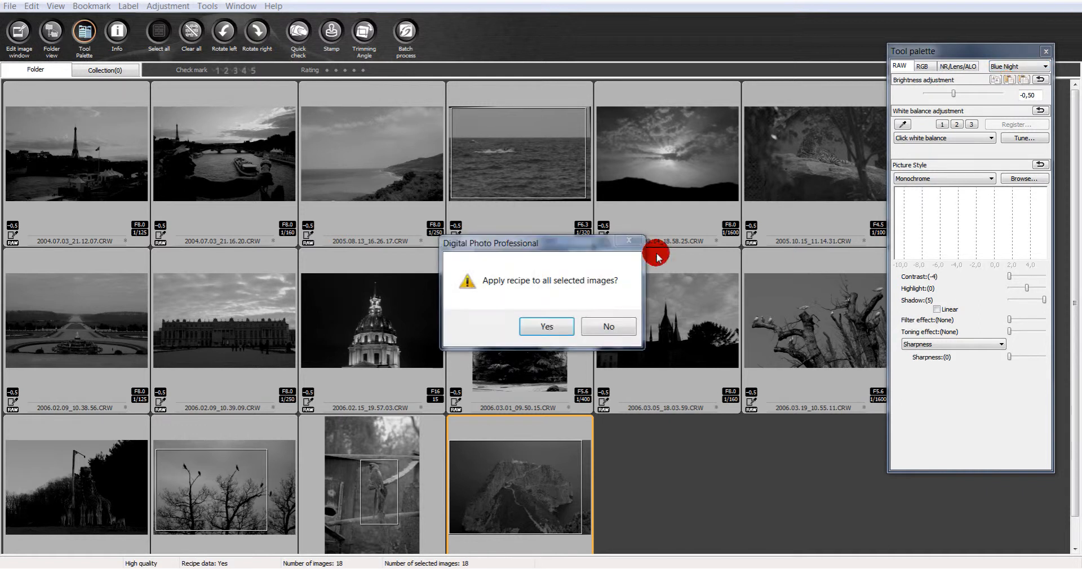
pyautogui.click(546, 326)
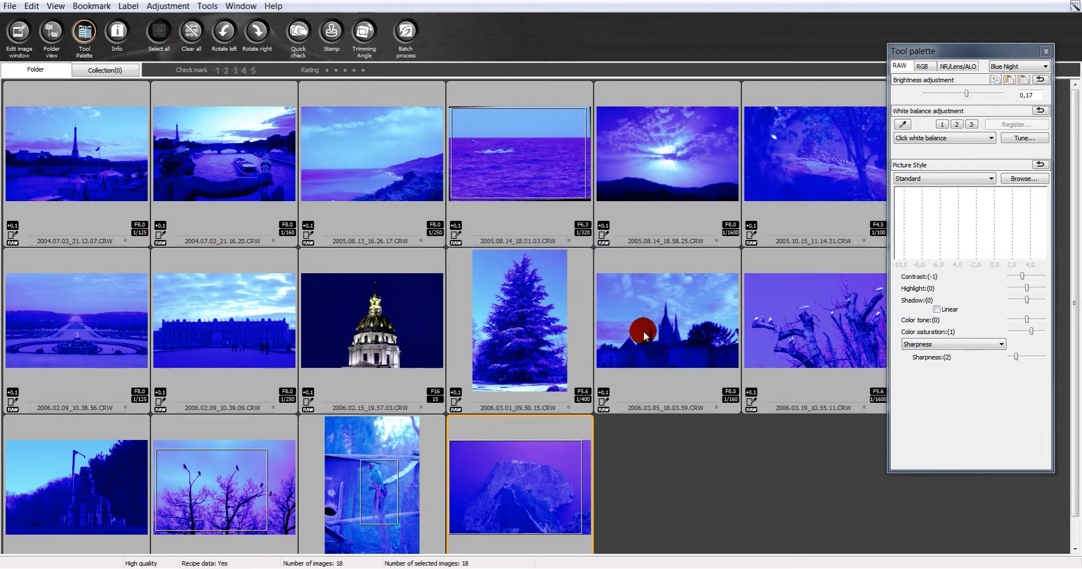